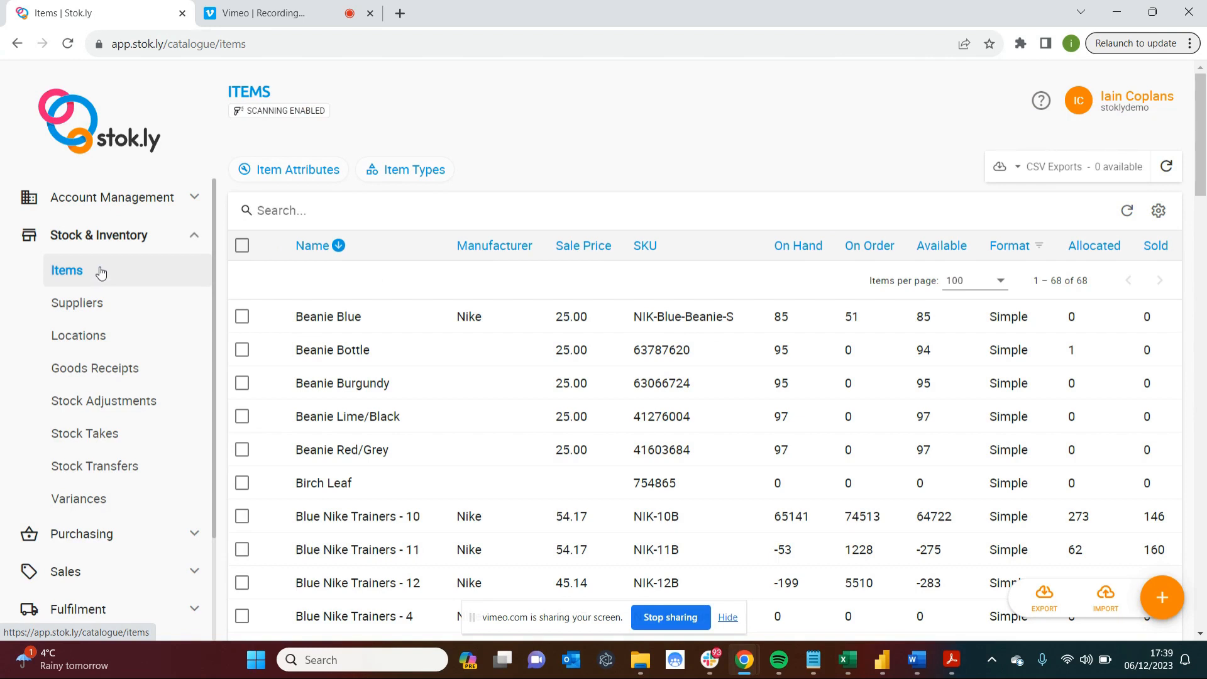
# Start creating a new purchase order from the Purchase Orders list.
pyautogui.click(194, 244)
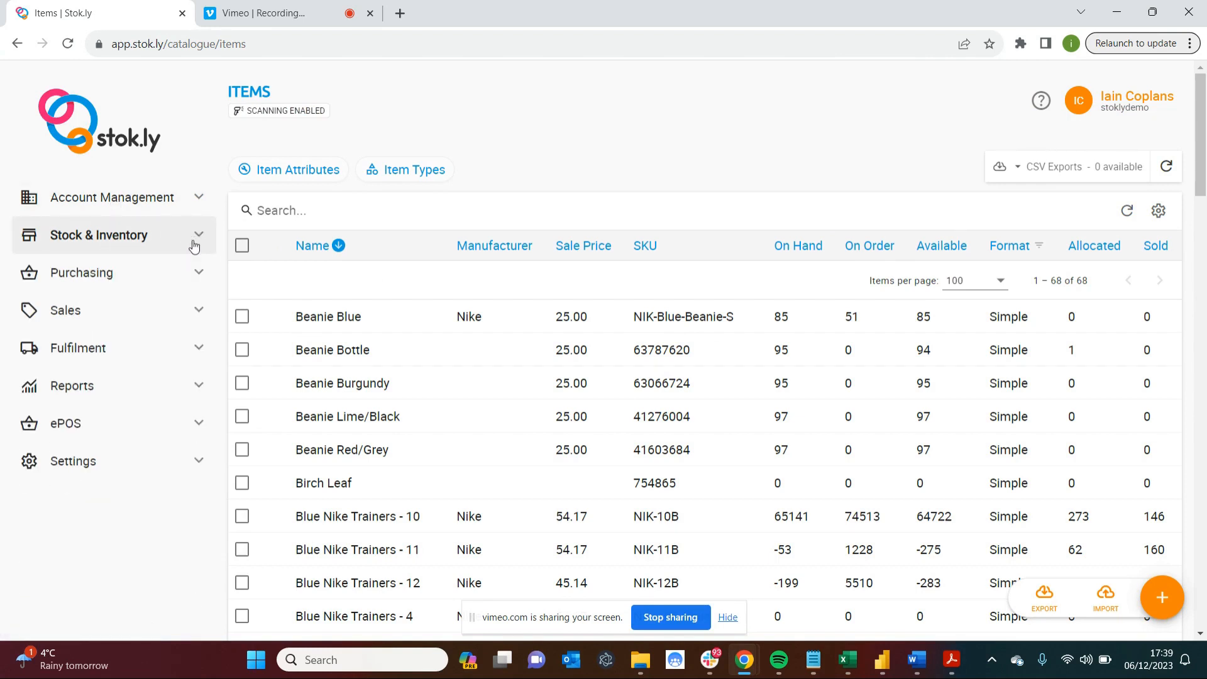
pyautogui.click(80, 277)
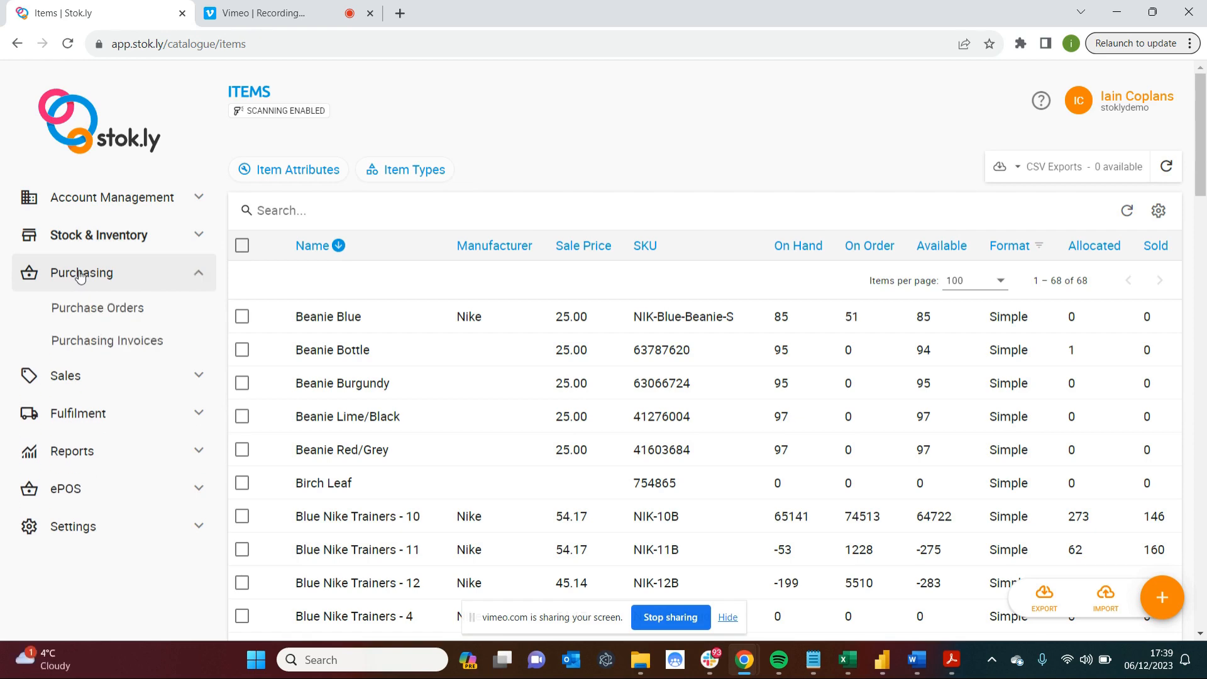
pyautogui.click(108, 314)
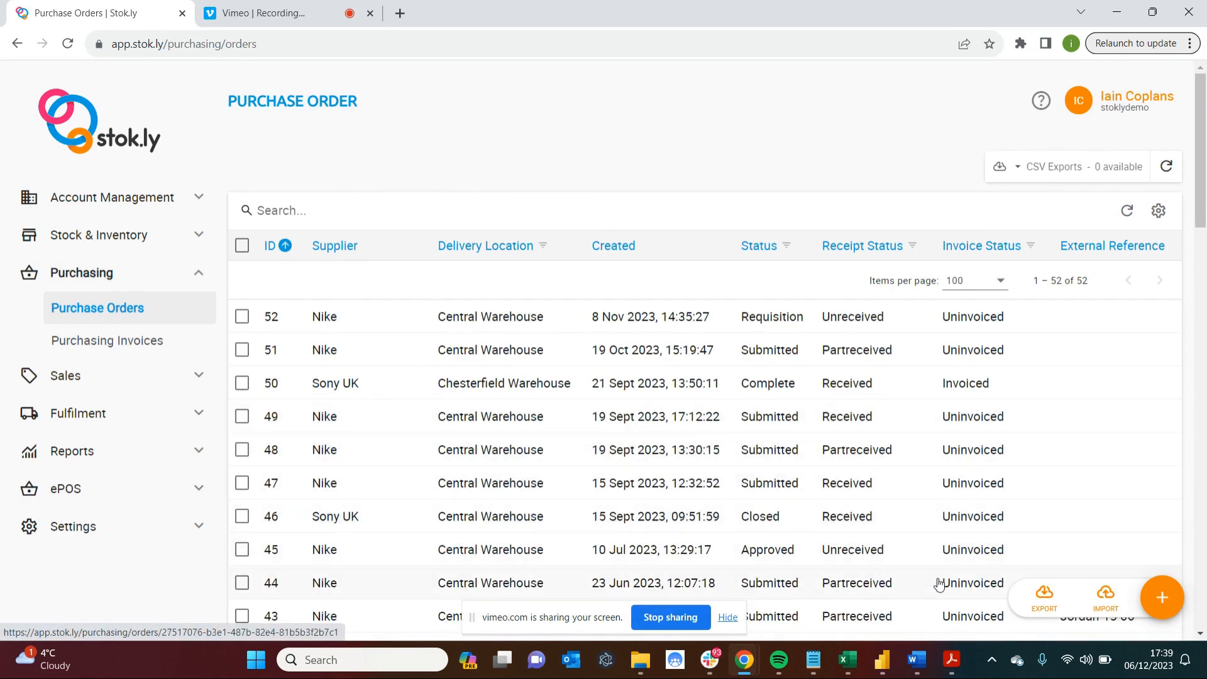
pyautogui.click(1162, 599)
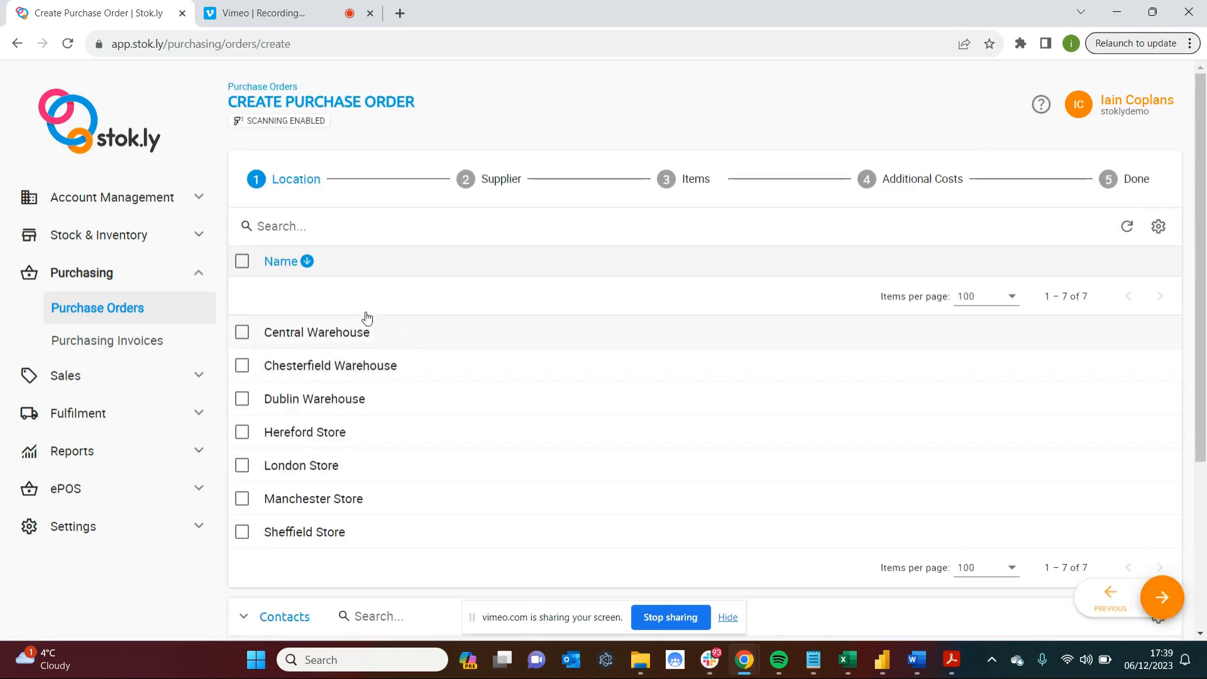
# Choose Central Warehouse as the purchase order's delivery location and check its delivery contact.
pyautogui.click(241, 332)
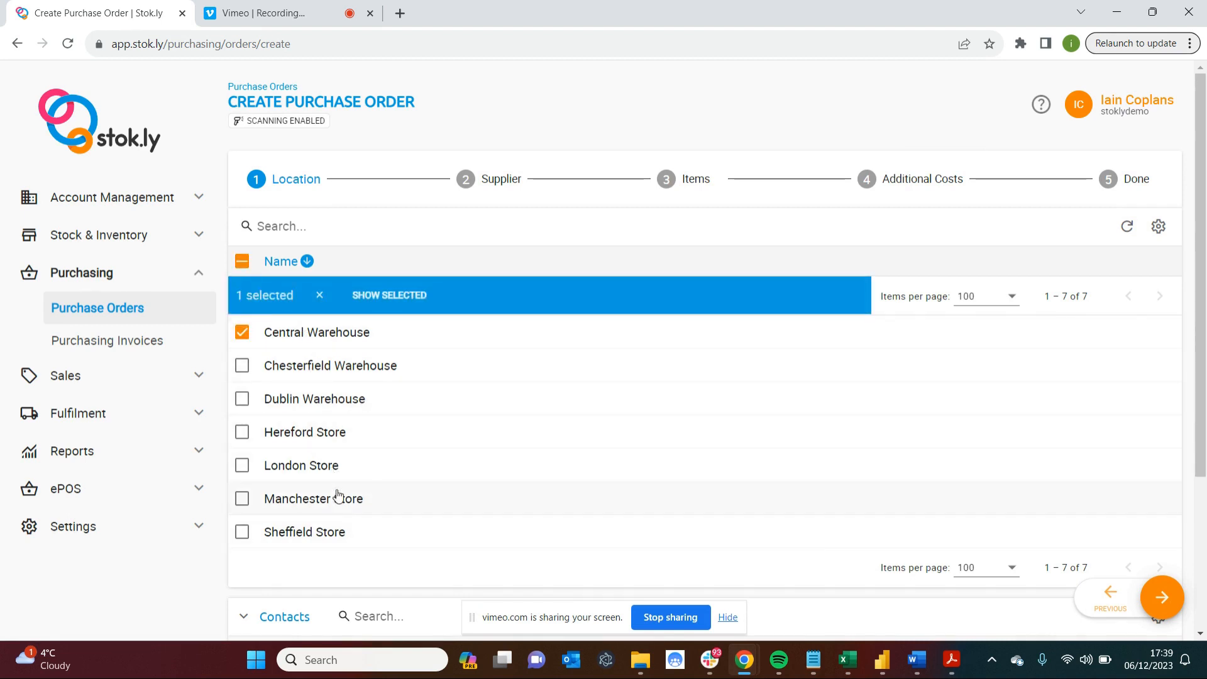
pyautogui.scroll(-2, 746, 492)
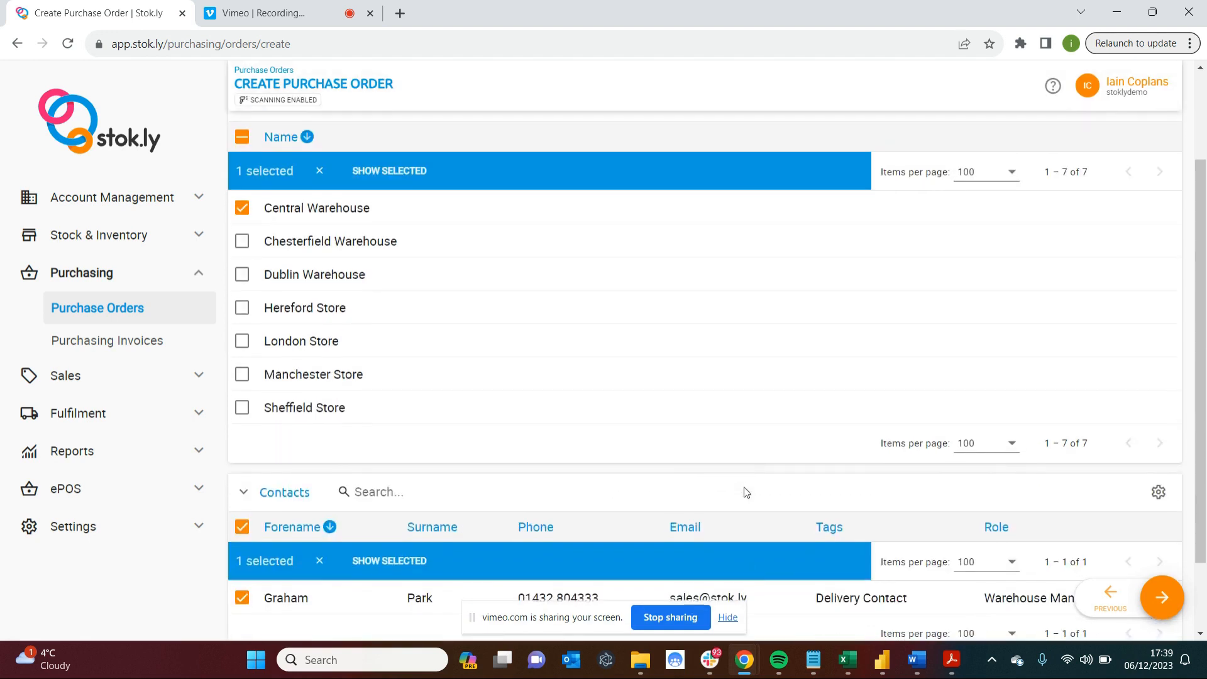
pyautogui.scroll(-1, 746, 492)
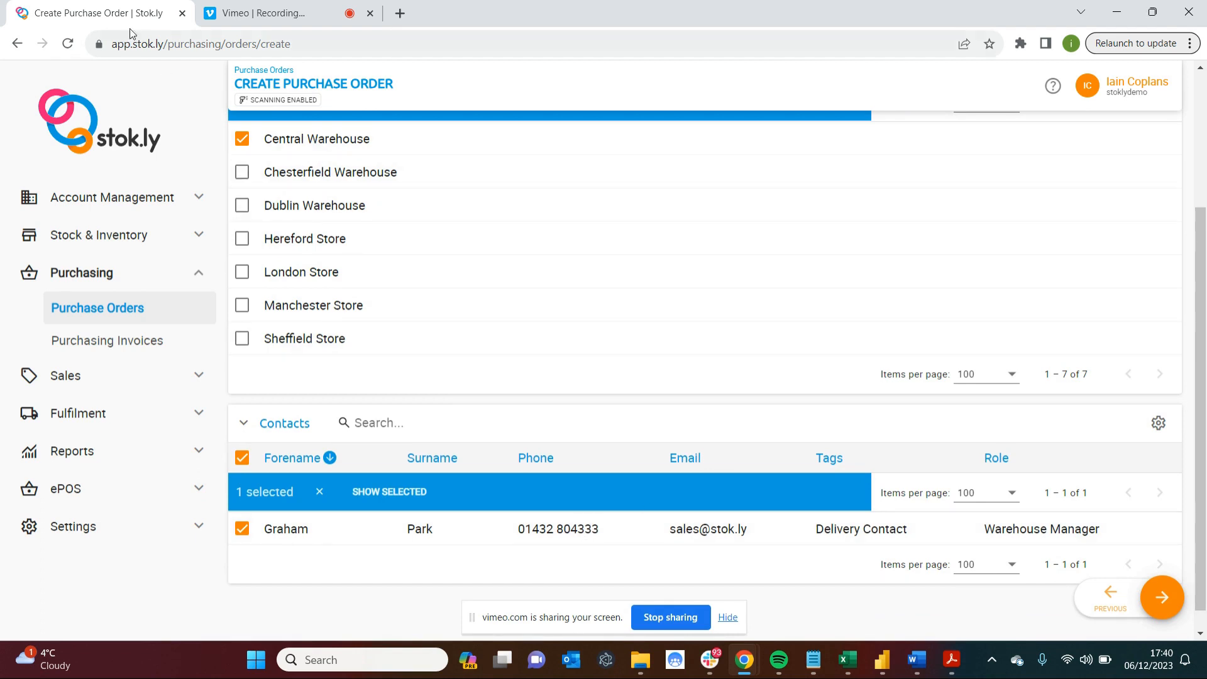
# Duplicate the purchase order's browser tab and open the Central Warehouse location record in the copy.
pyautogui.rightClick(124, 13)
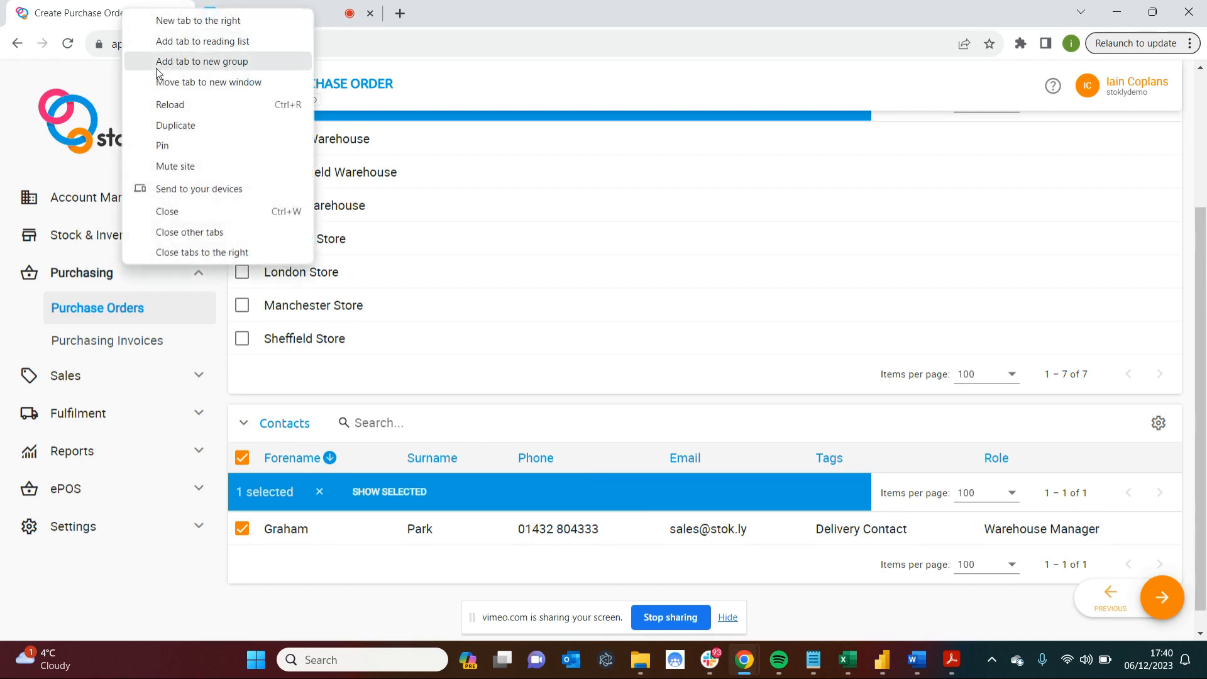
pyautogui.press('Escape')
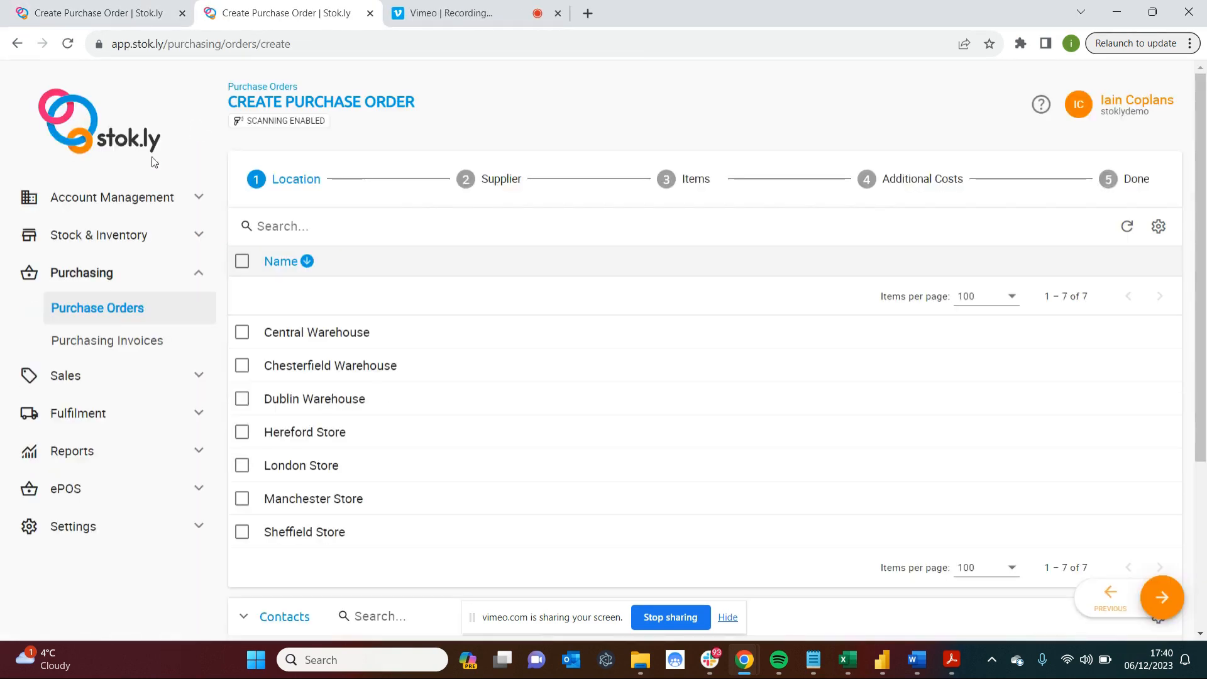
pyautogui.click(108, 235)
pyautogui.click(102, 334)
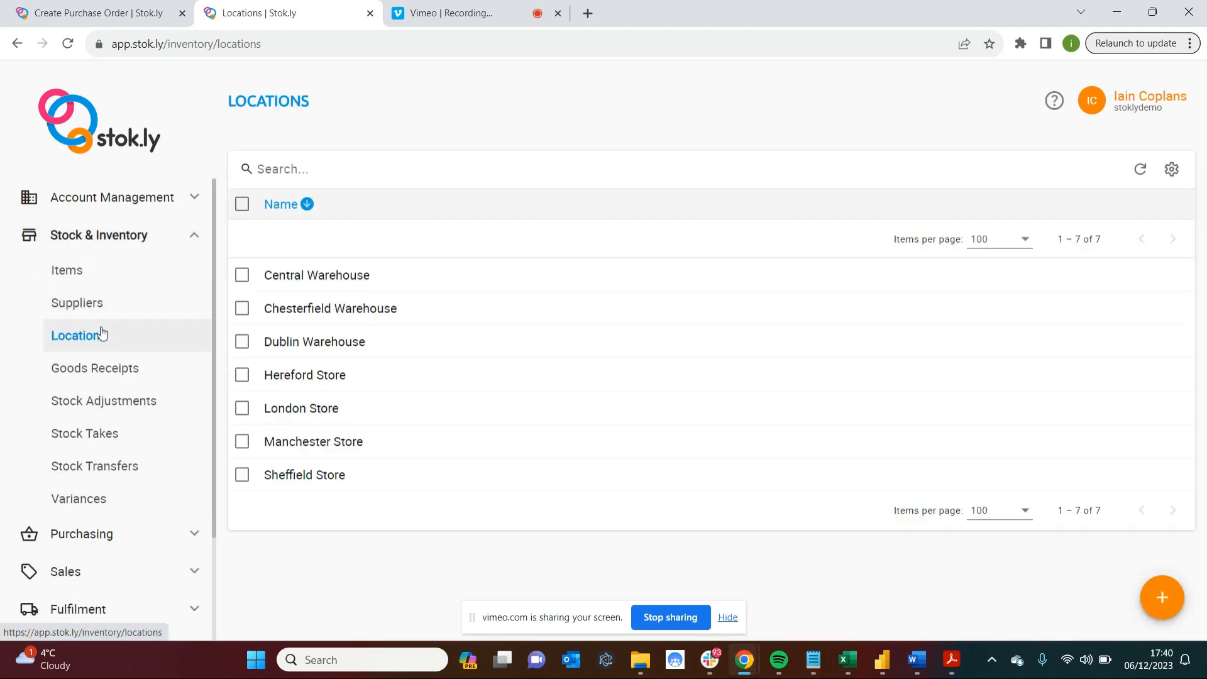
pyautogui.click(315, 283)
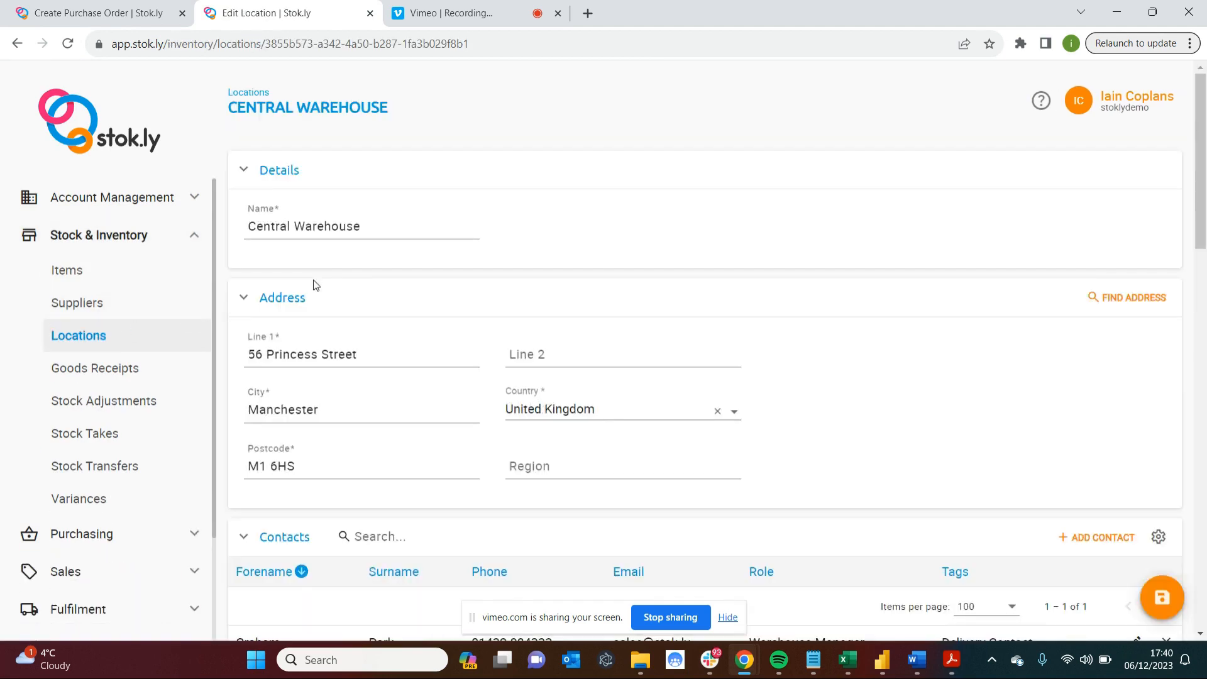
# Examine the address, contacts, bins and stock history in the Central Warehouse record.
pyautogui.scroll(-5, 568, 386)
pyautogui.scroll(-10, 568, 386)
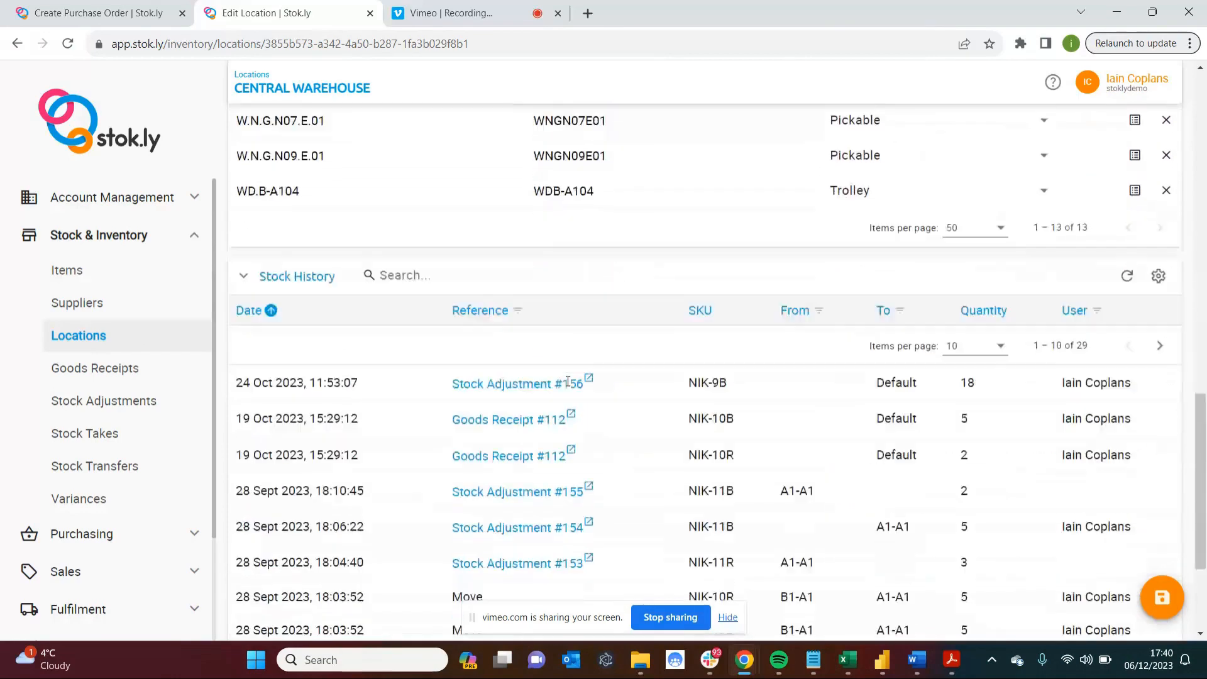
pyautogui.scroll(-3, 568, 383)
pyautogui.scroll(8, 566, 385)
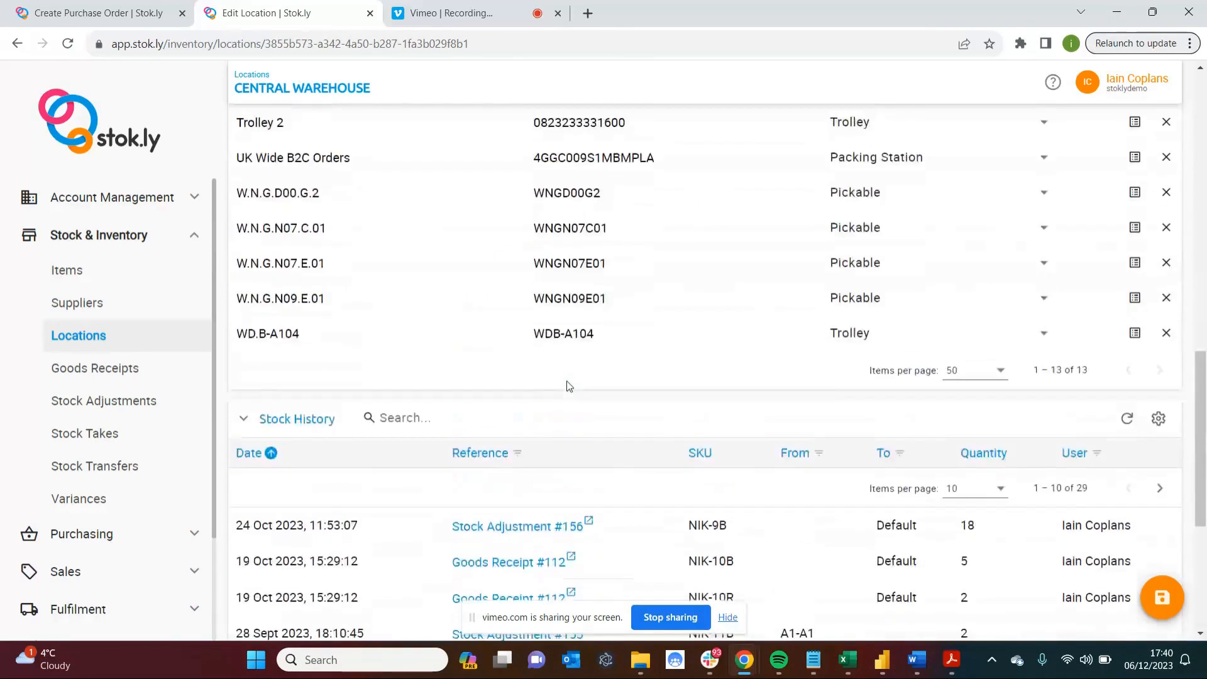
pyautogui.scroll(10, 452, 292)
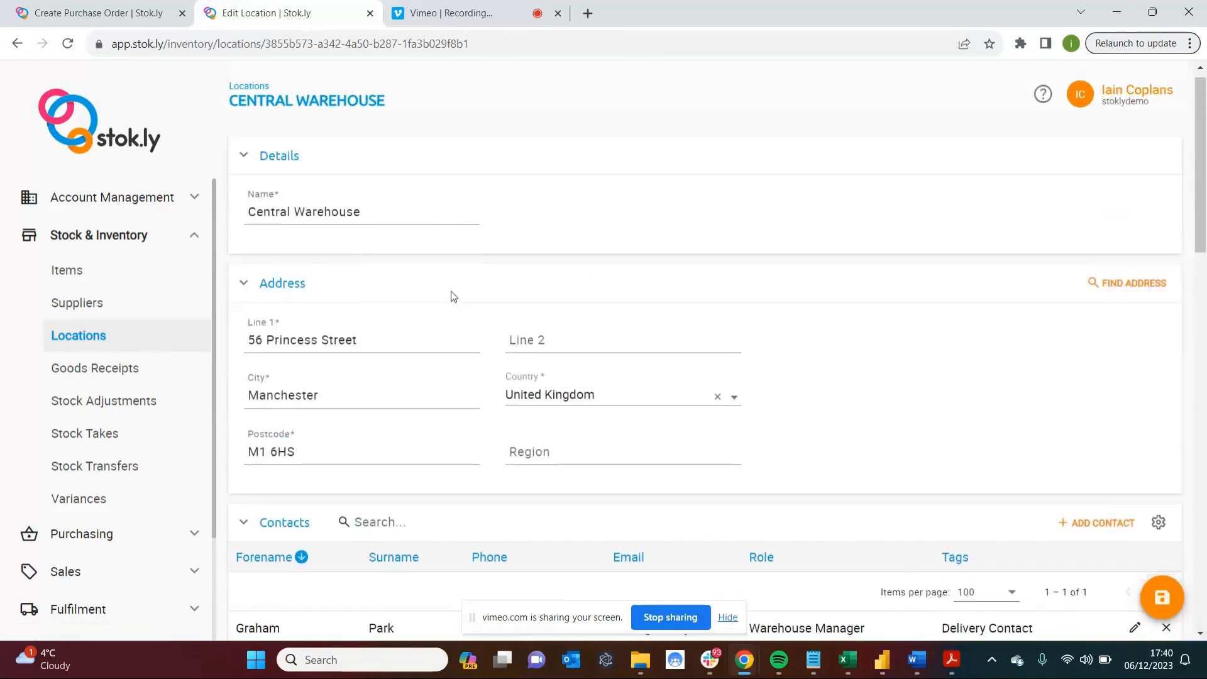
pyautogui.scroll(-1, 452, 296)
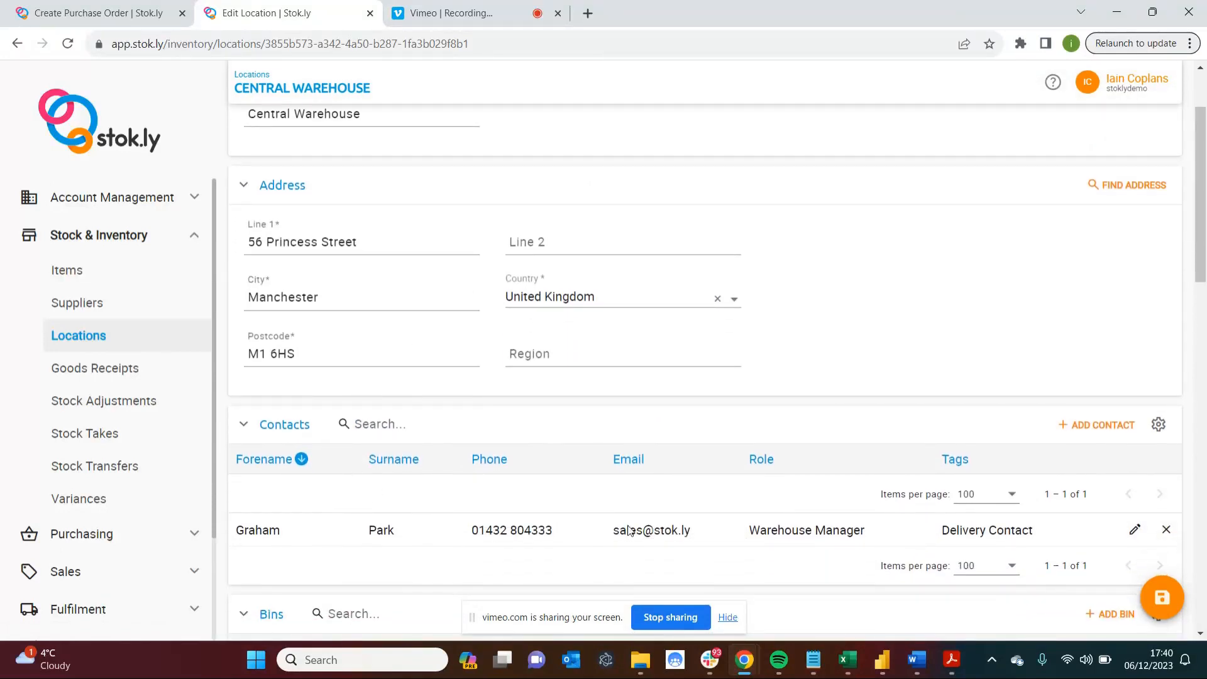
pyautogui.scroll(2, 504, 495)
pyautogui.scroll(-3, 489, 419)
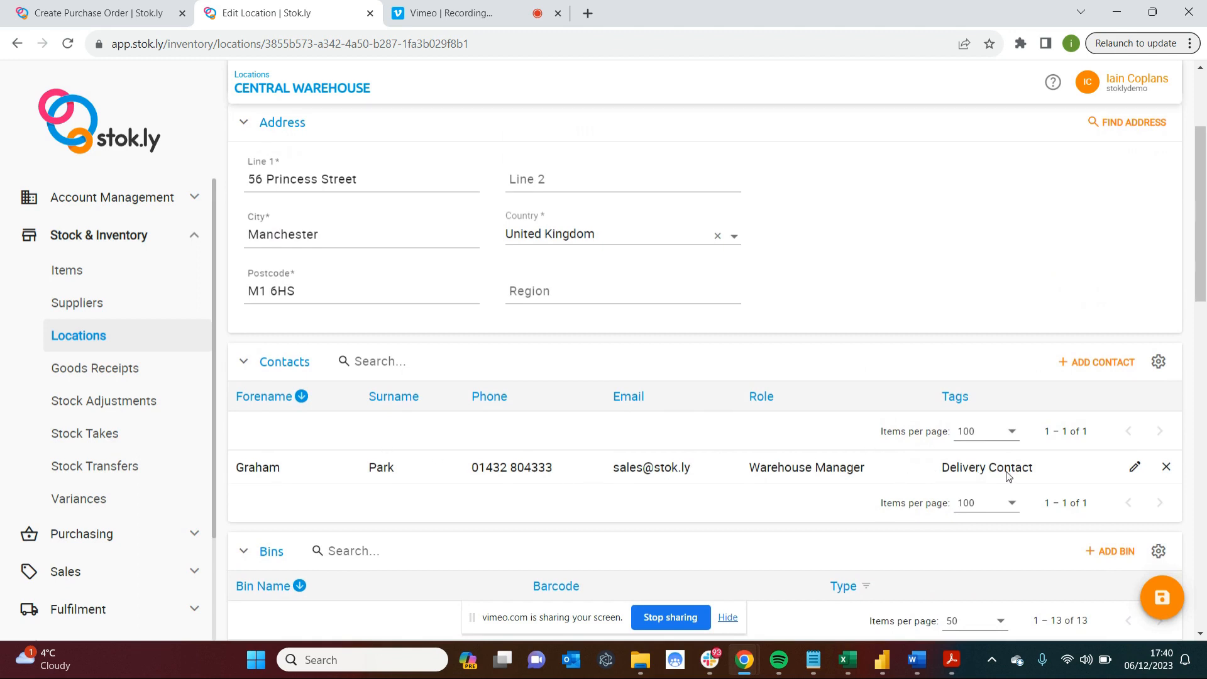
# Return to the purchase order, proceed to the Supplier stage and select Nike as the supplier.
pyautogui.click(123, 17)
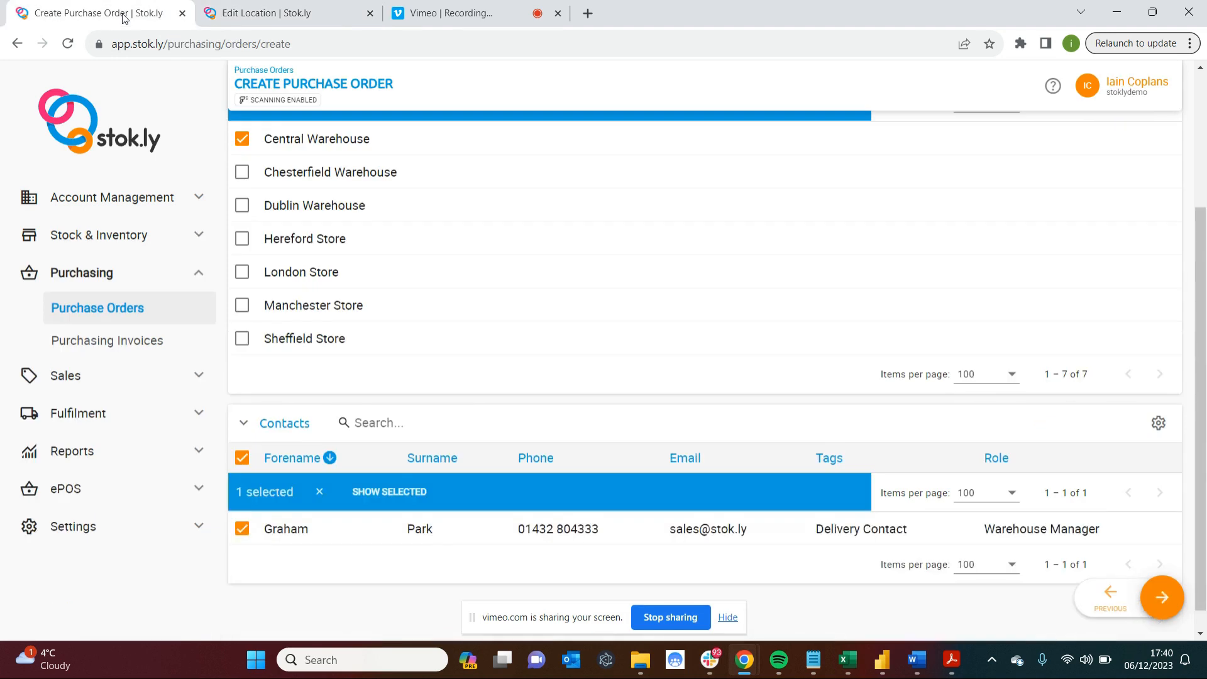
pyautogui.click(1161, 598)
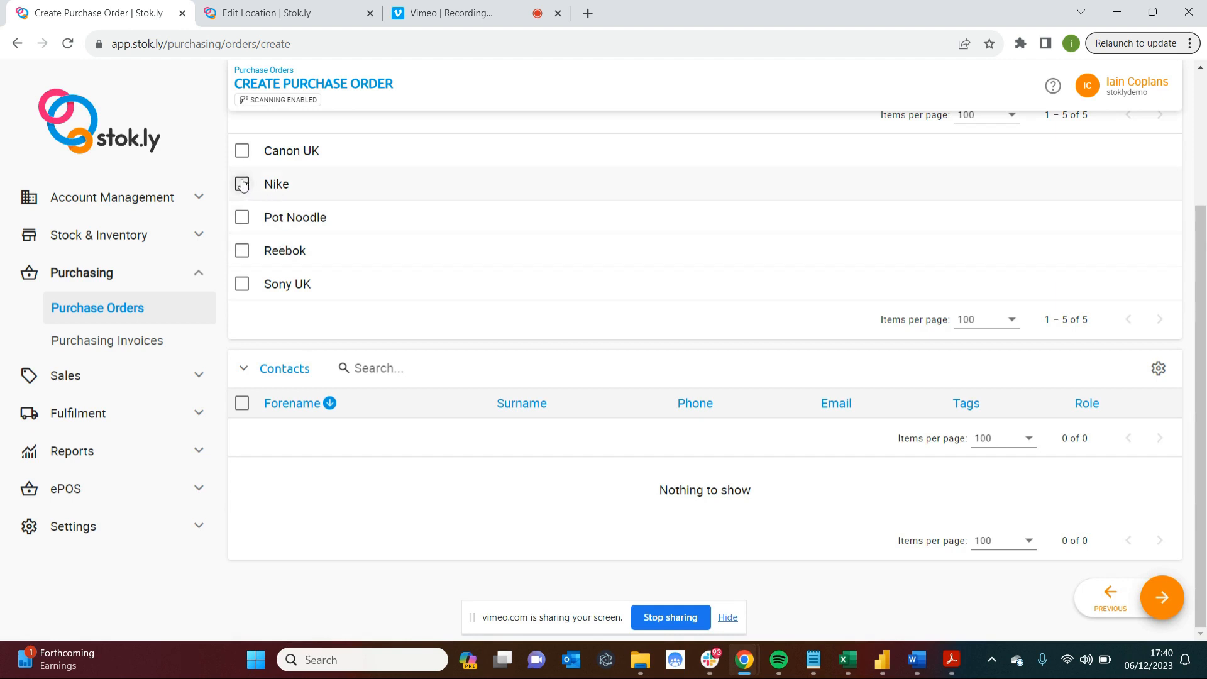
pyautogui.click(272, 187)
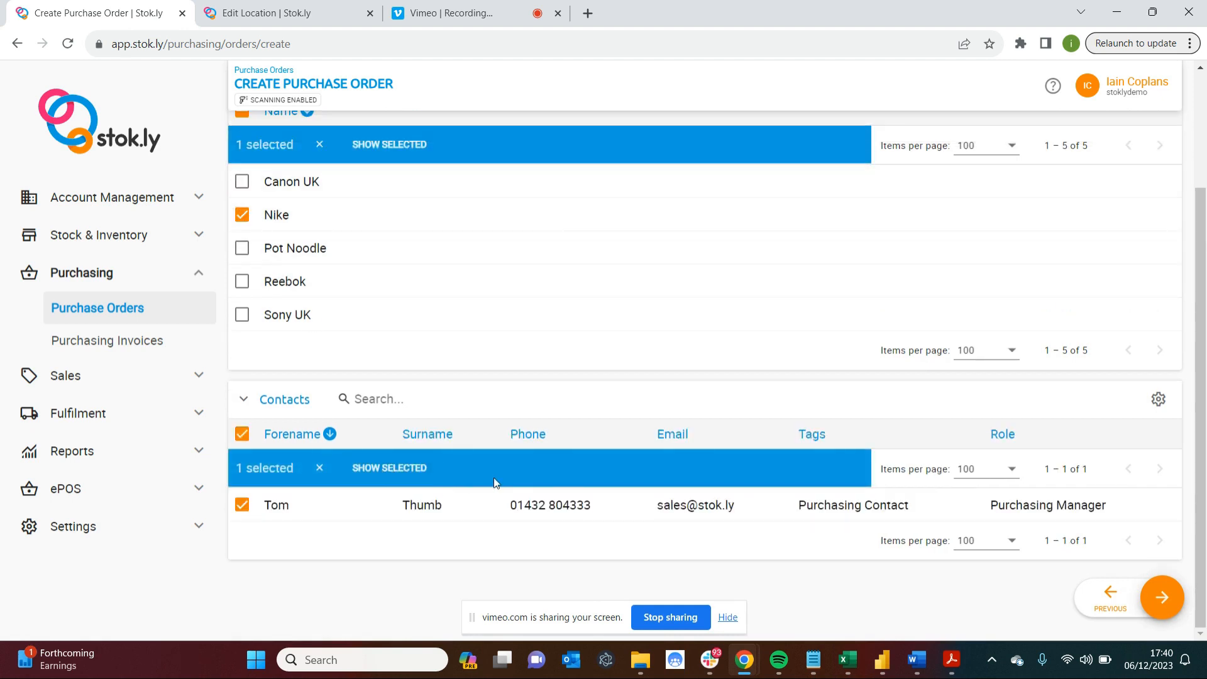
# Open the Nike supplier record in the other browser tab and review its address and contacts.
pyautogui.click(290, 12)
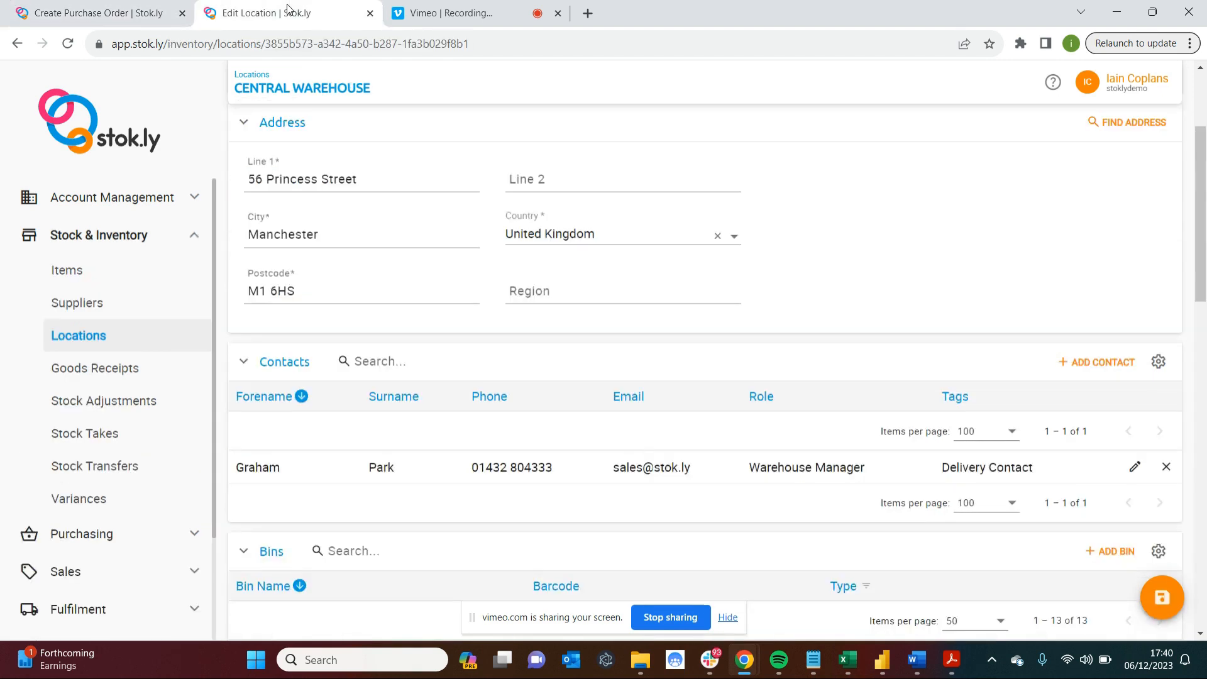
pyautogui.click(81, 303)
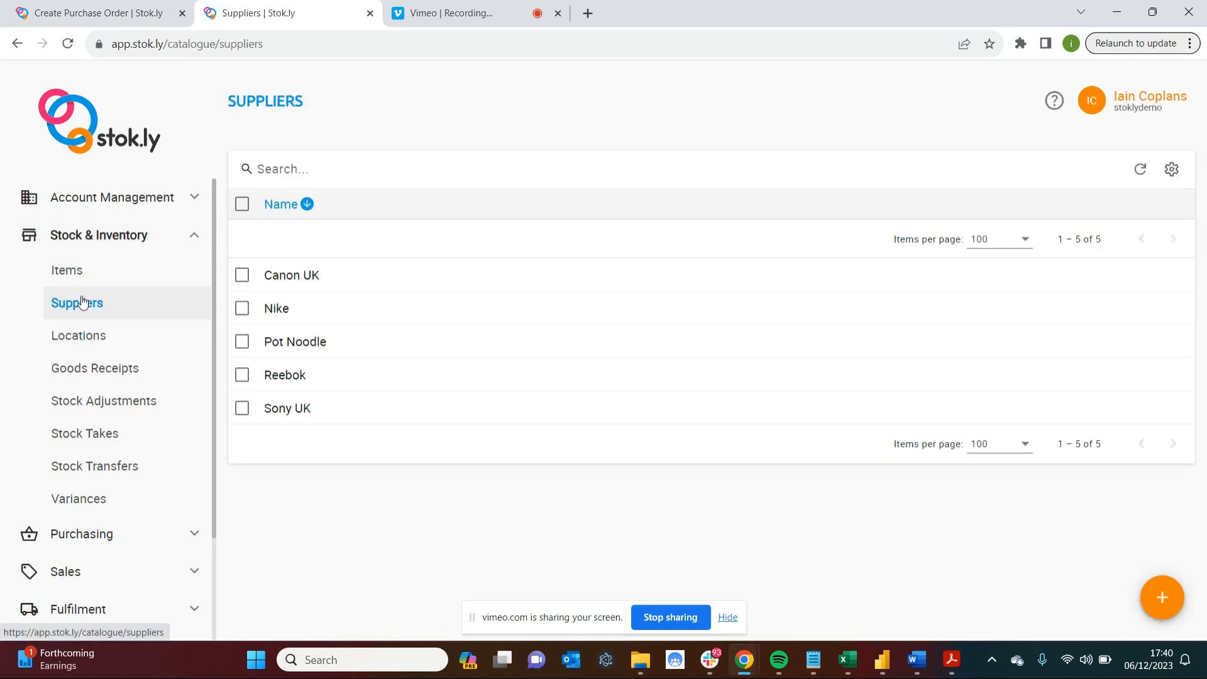
pyautogui.click(280, 309)
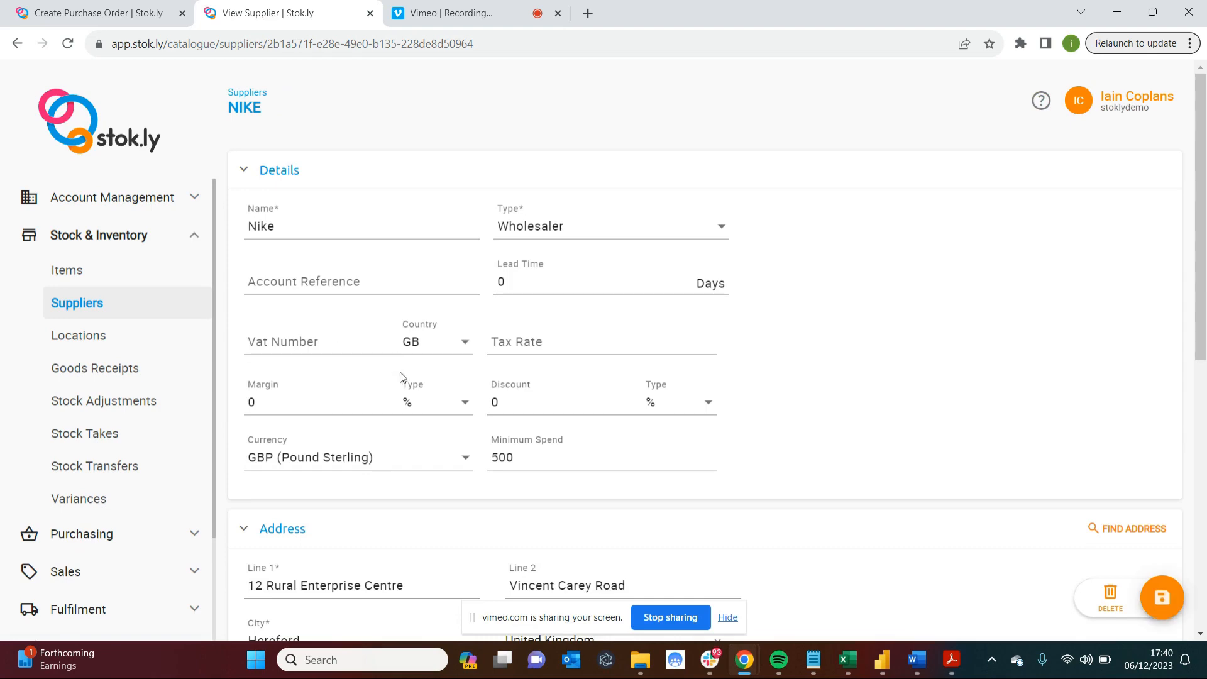
pyautogui.scroll(-3, 403, 377)
pyautogui.scroll(-3, 403, 377)
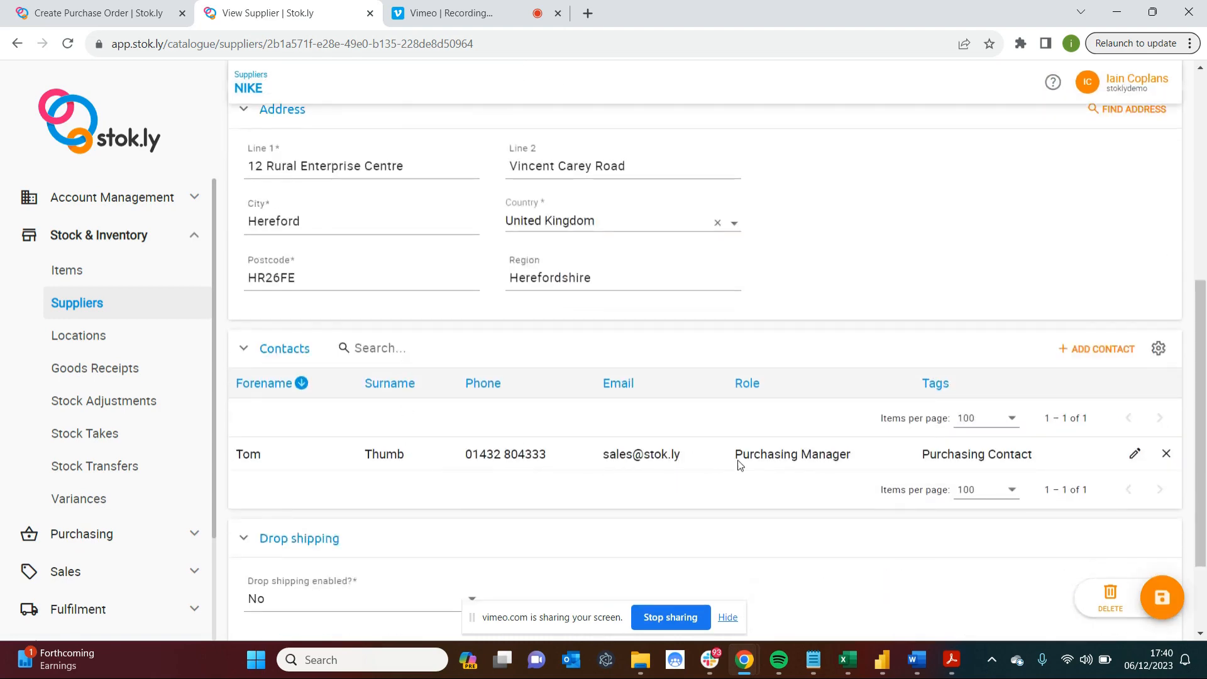
# Check the tag options offered when adding a contact to the Nike supplier, and leave the form without saving.
pyautogui.click(1083, 350)
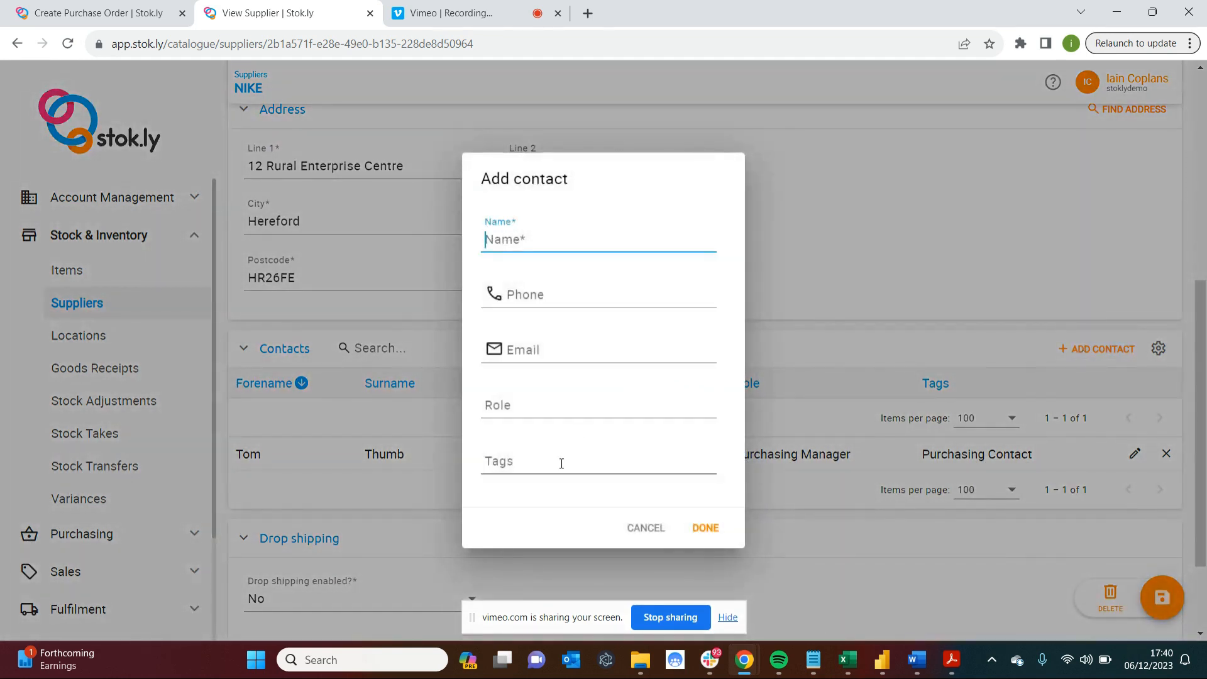
pyautogui.click(561, 464)
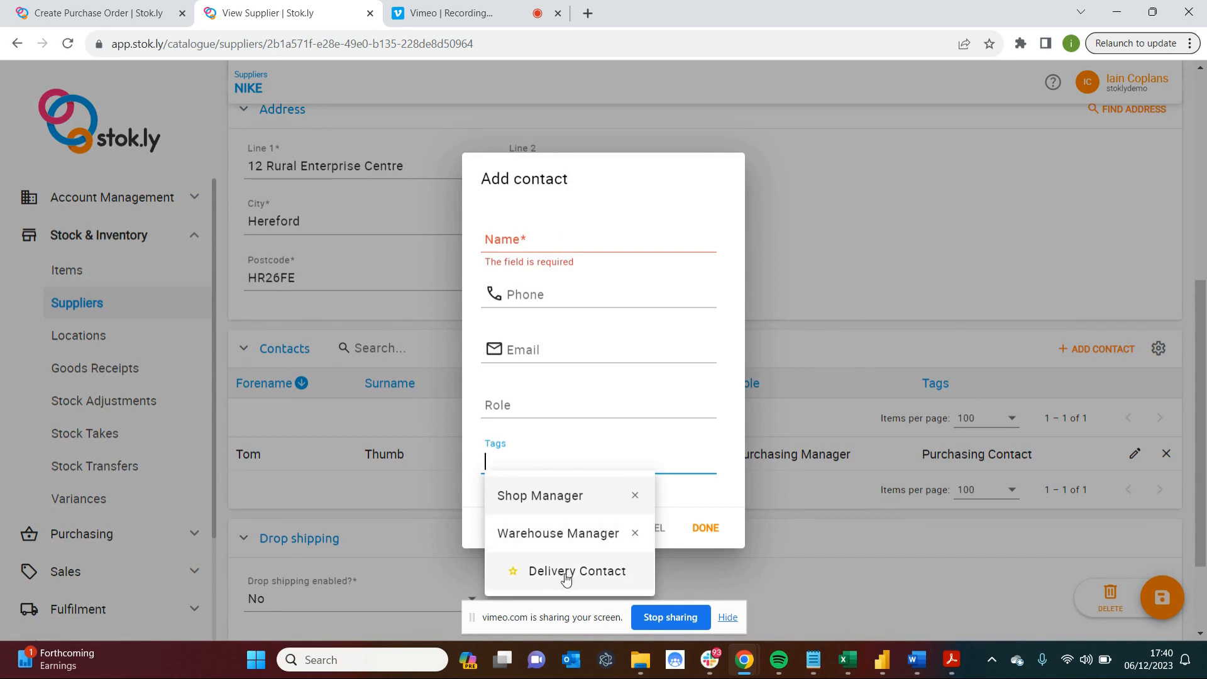
pyautogui.click(839, 250)
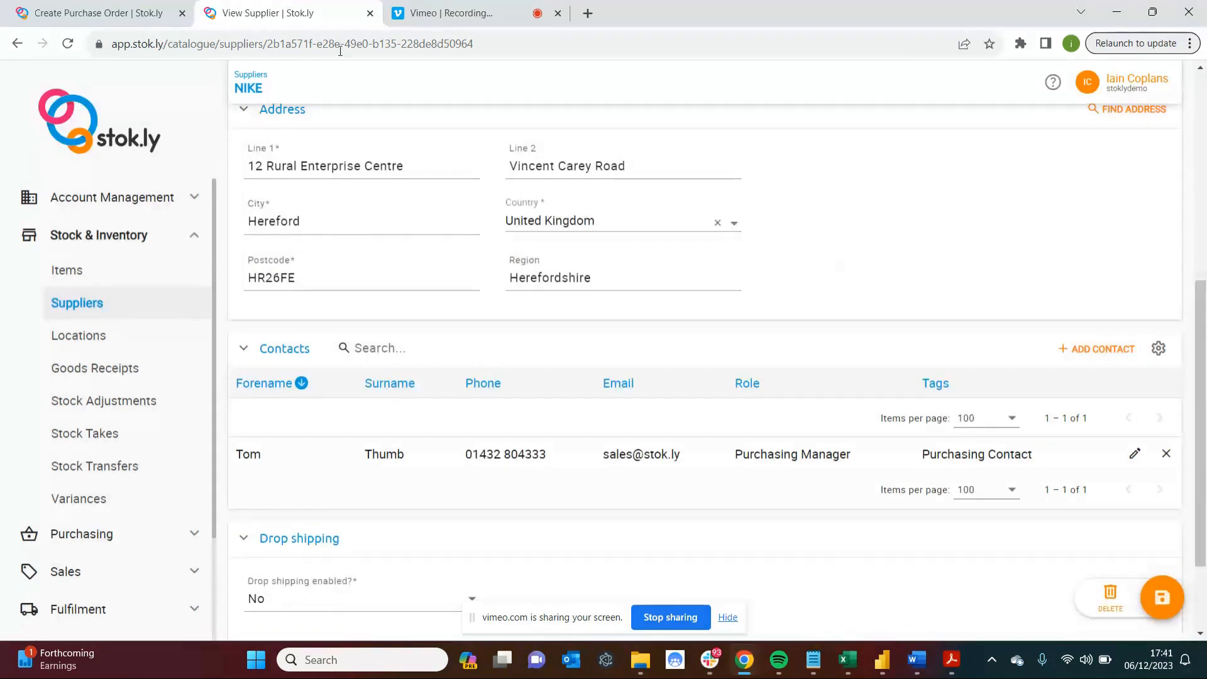
# Return to the purchase order, proceed to the Items stage and open the unit-of-measure choices for adding Blue Nike Trainers - 10.
pyautogui.click(115, 10)
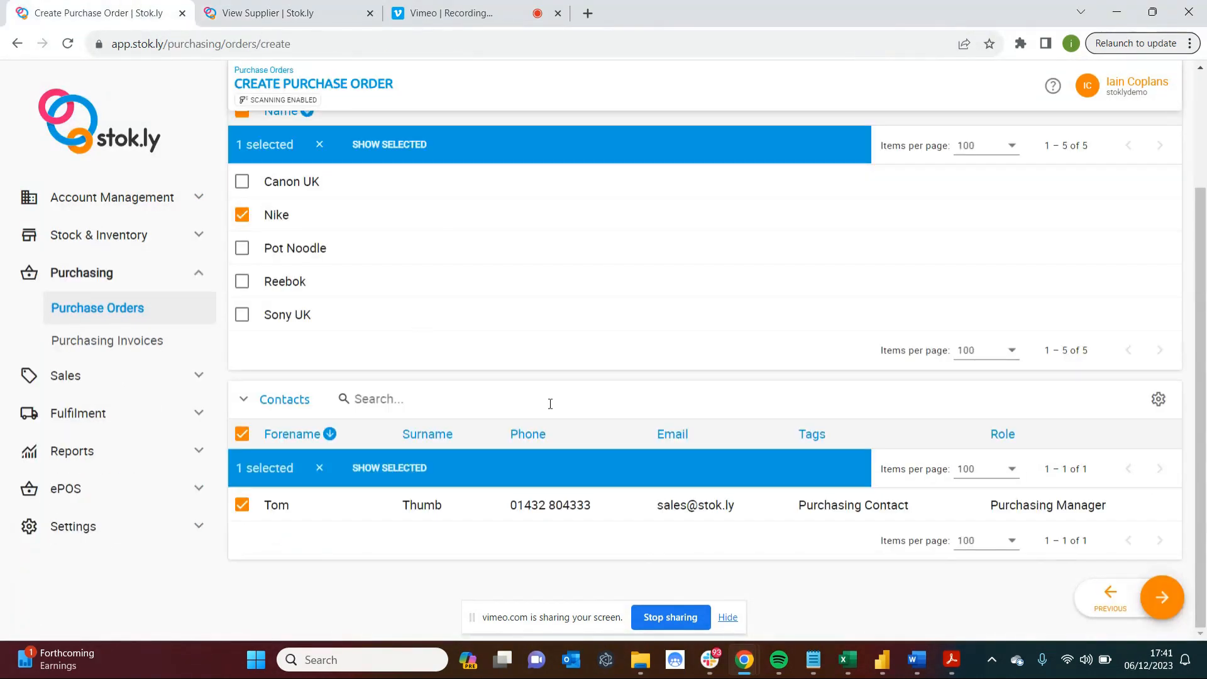
pyautogui.click(1165, 596)
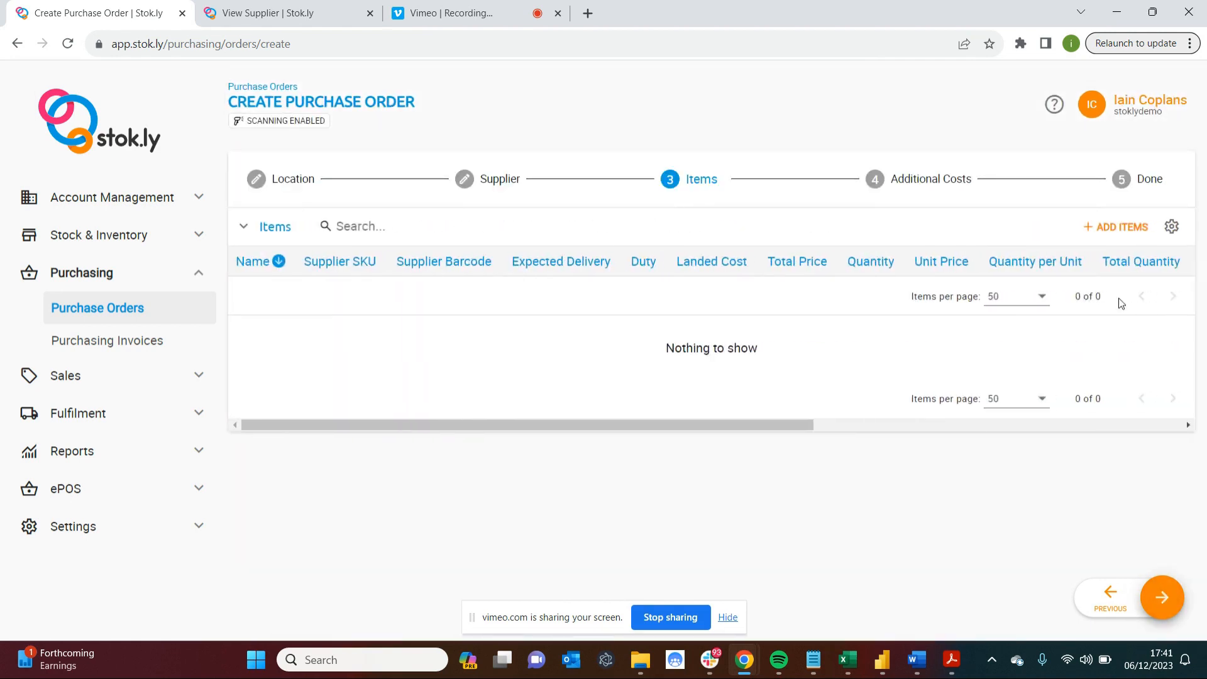
pyautogui.click(1114, 228)
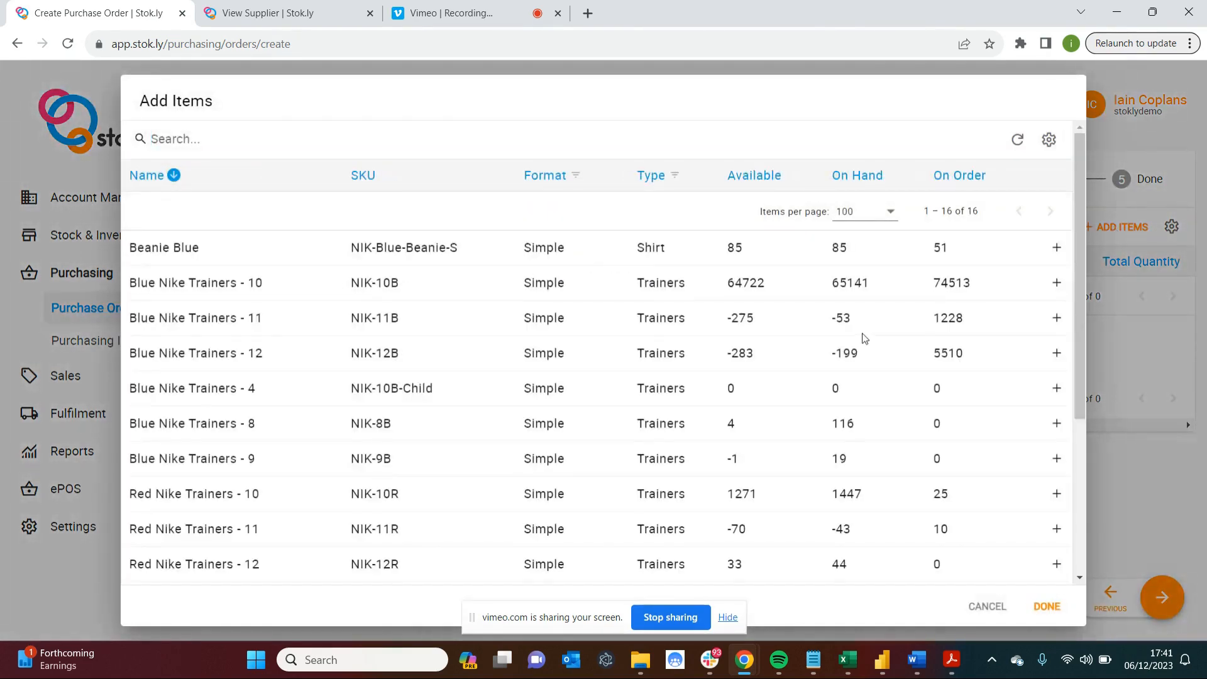
pyautogui.click(1057, 283)
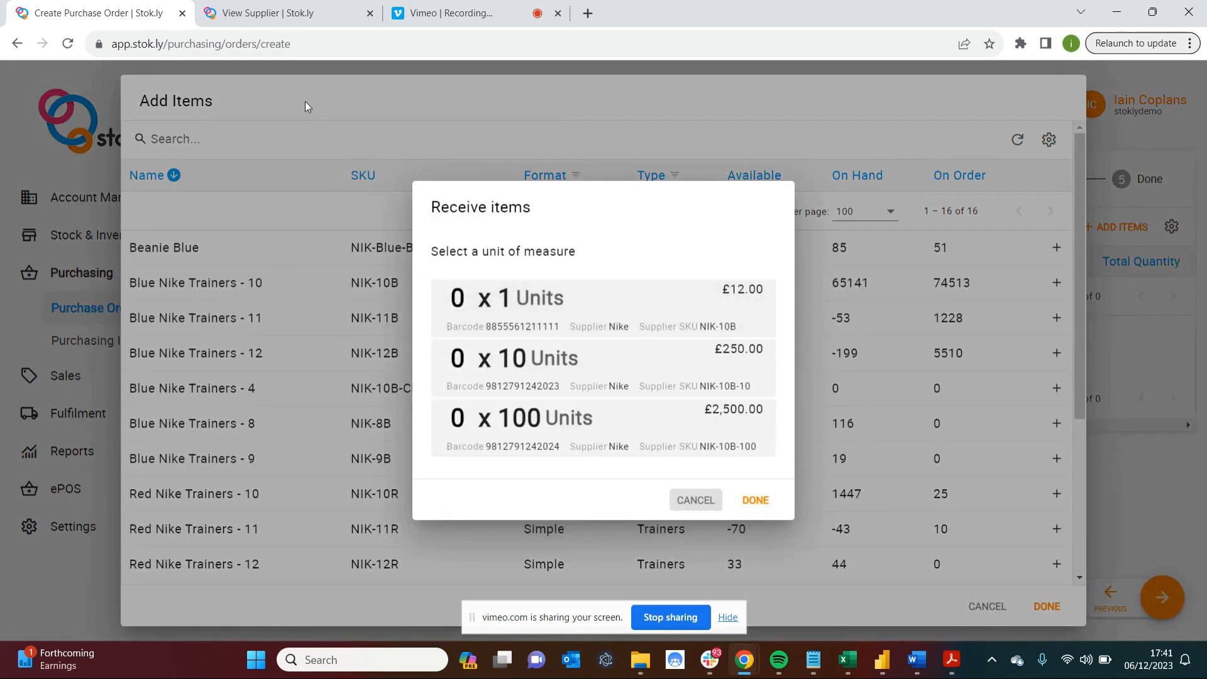
# Open the Blue Nike Trainers - 10 item record in the other browser tab and examine its units of measure.
pyautogui.click(283, 17)
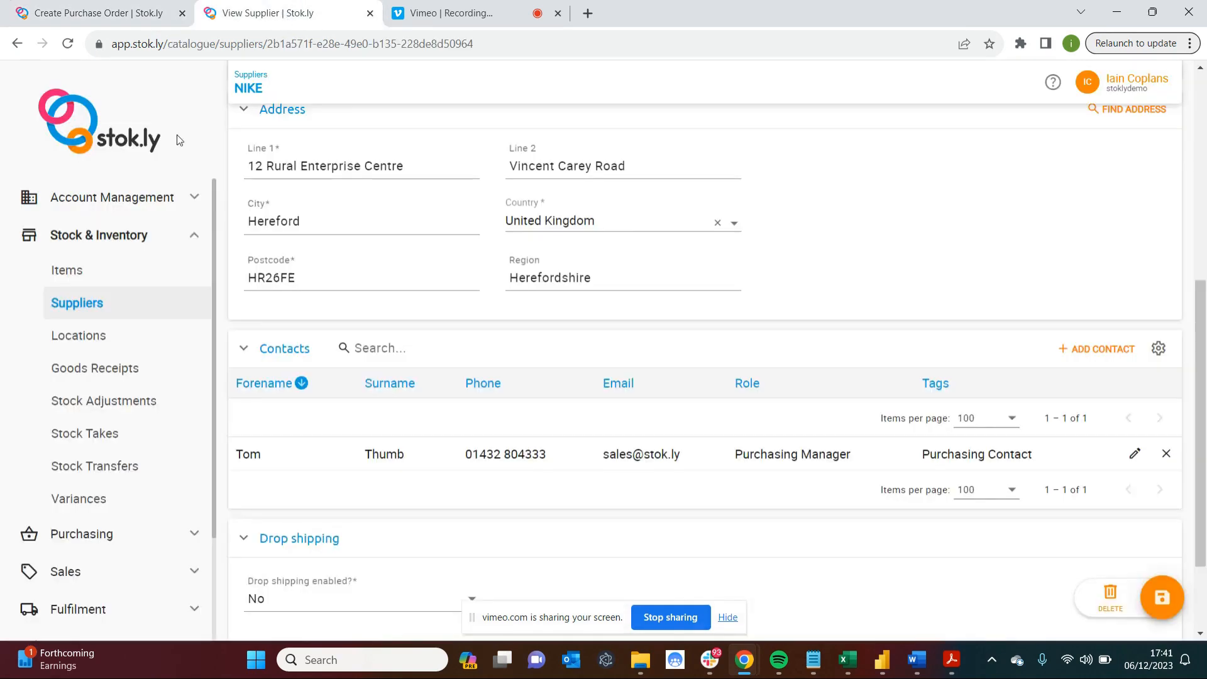
pyautogui.click(87, 272)
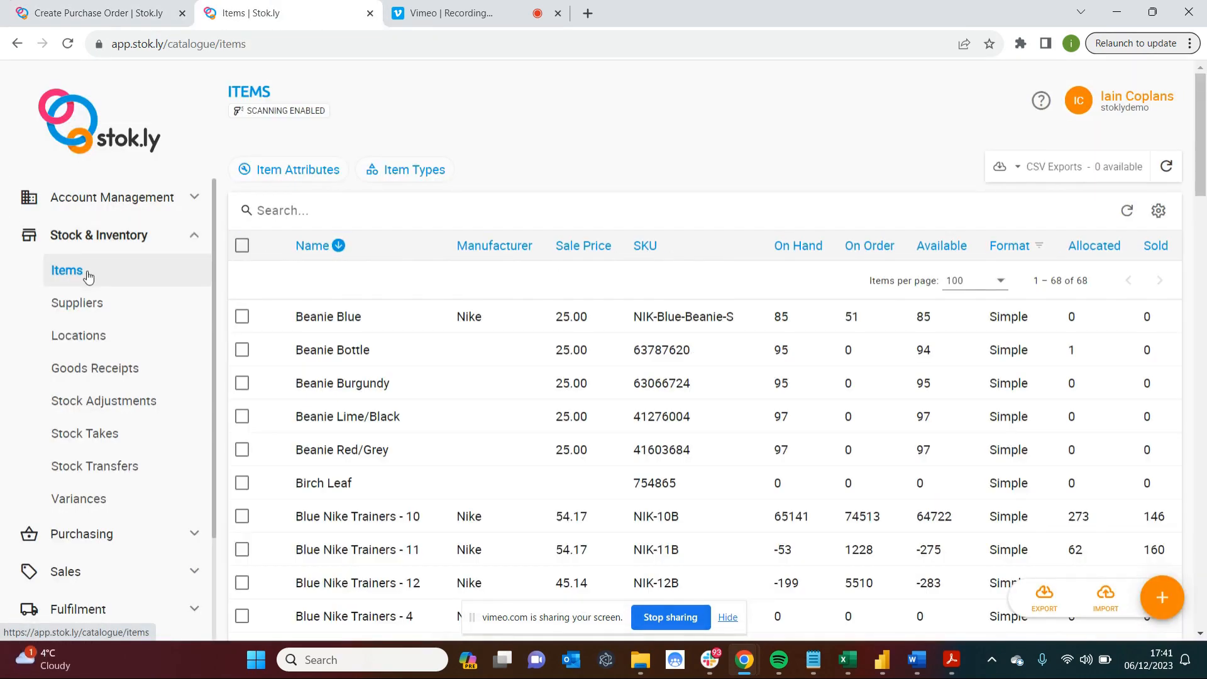
pyautogui.click(458, 520)
pyautogui.scroll(-7, 461, 519)
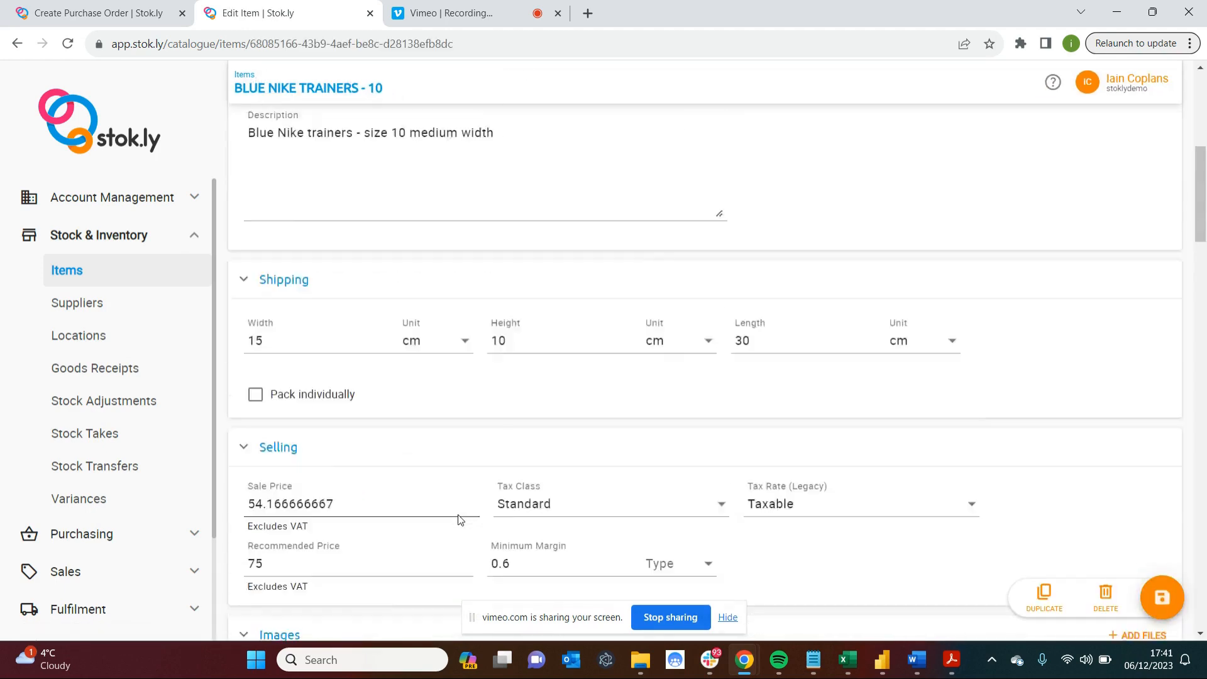
pyautogui.scroll(-15, 459, 520)
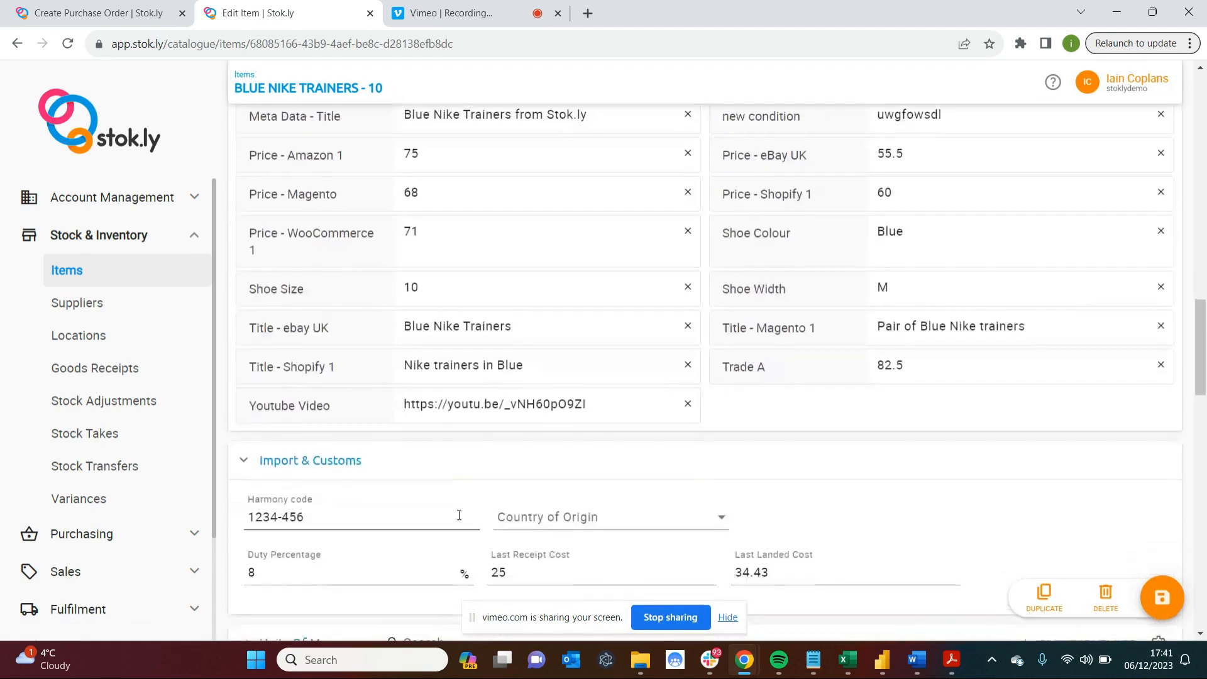
pyautogui.scroll(-5, 459, 515)
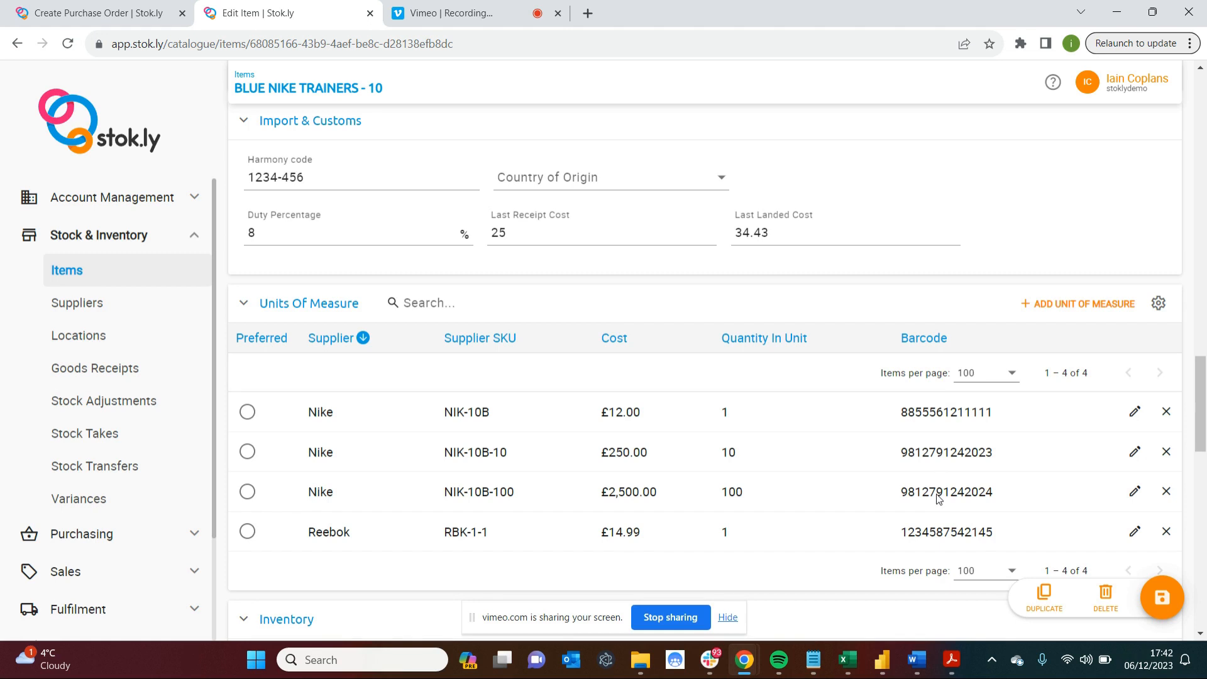
# Return to the purchase order and add 2 of the 10-unit packs of Blue Nike Trainers - 10.
pyautogui.click(120, 10)
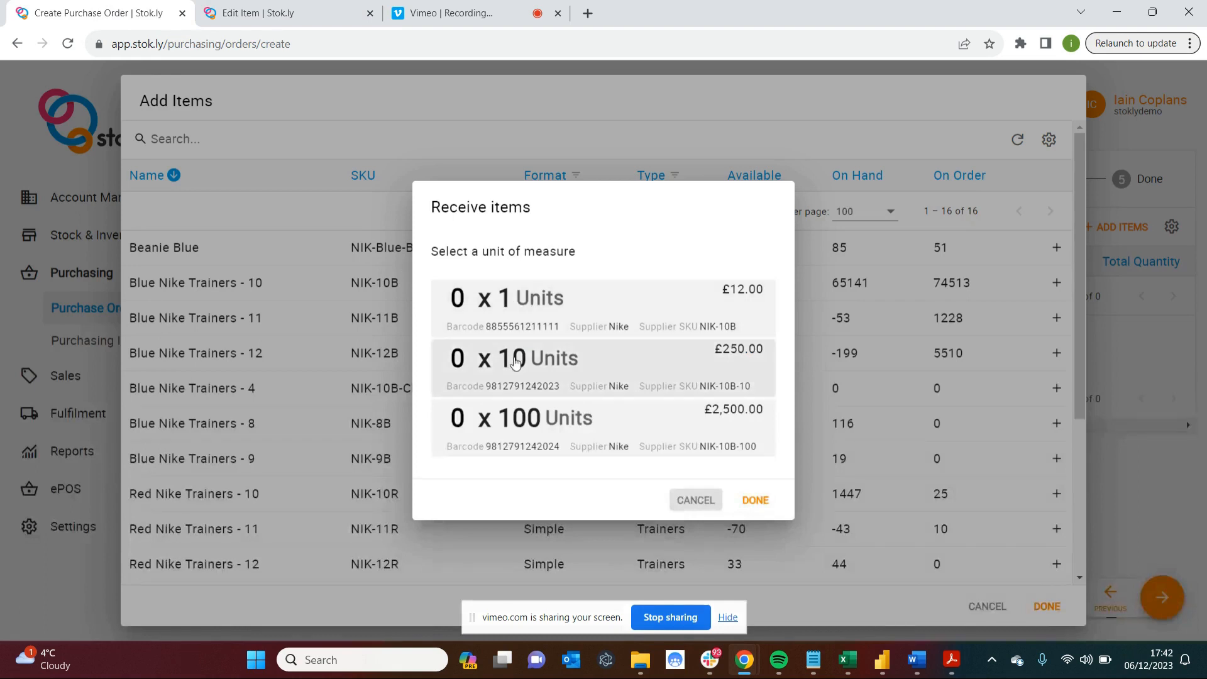
pyautogui.click(465, 355)
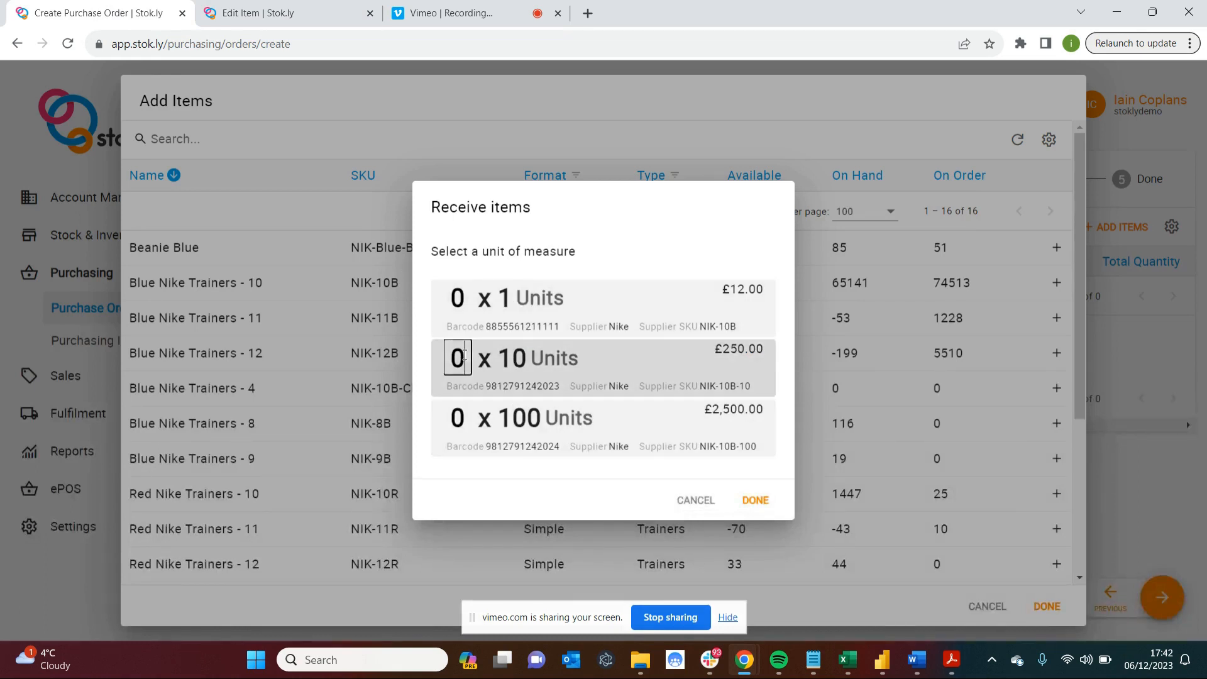
pyautogui.press('BackSpace')
pyautogui.write('2')
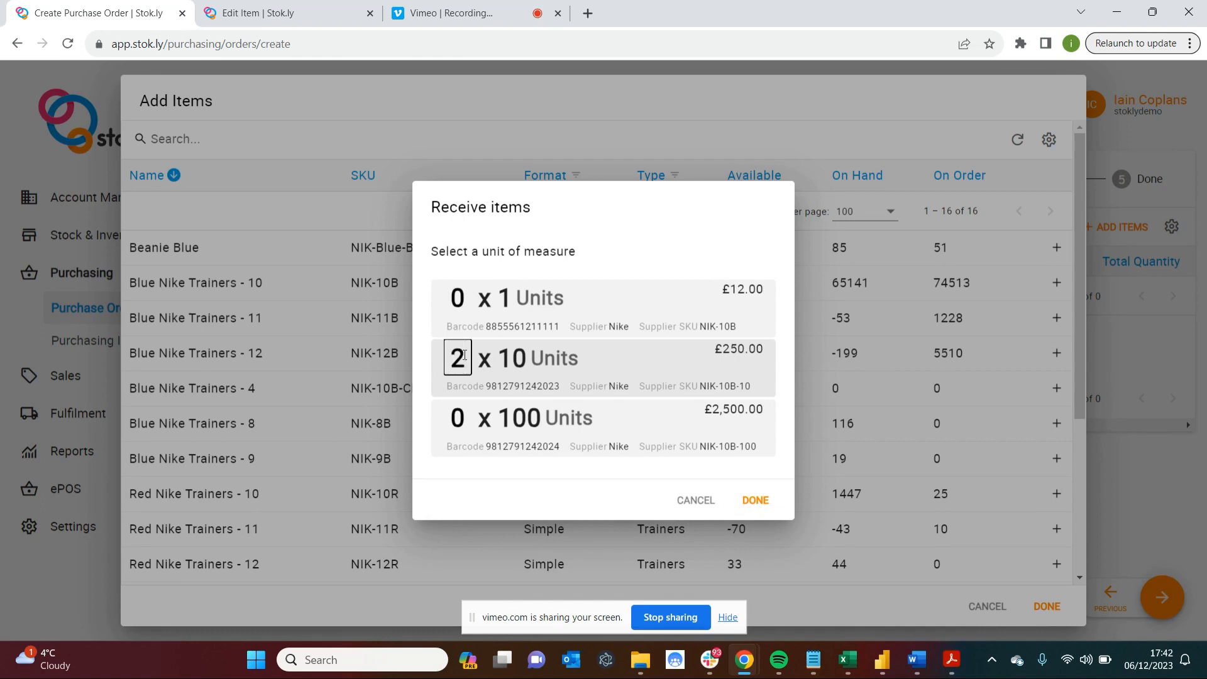
pyautogui.click(757, 503)
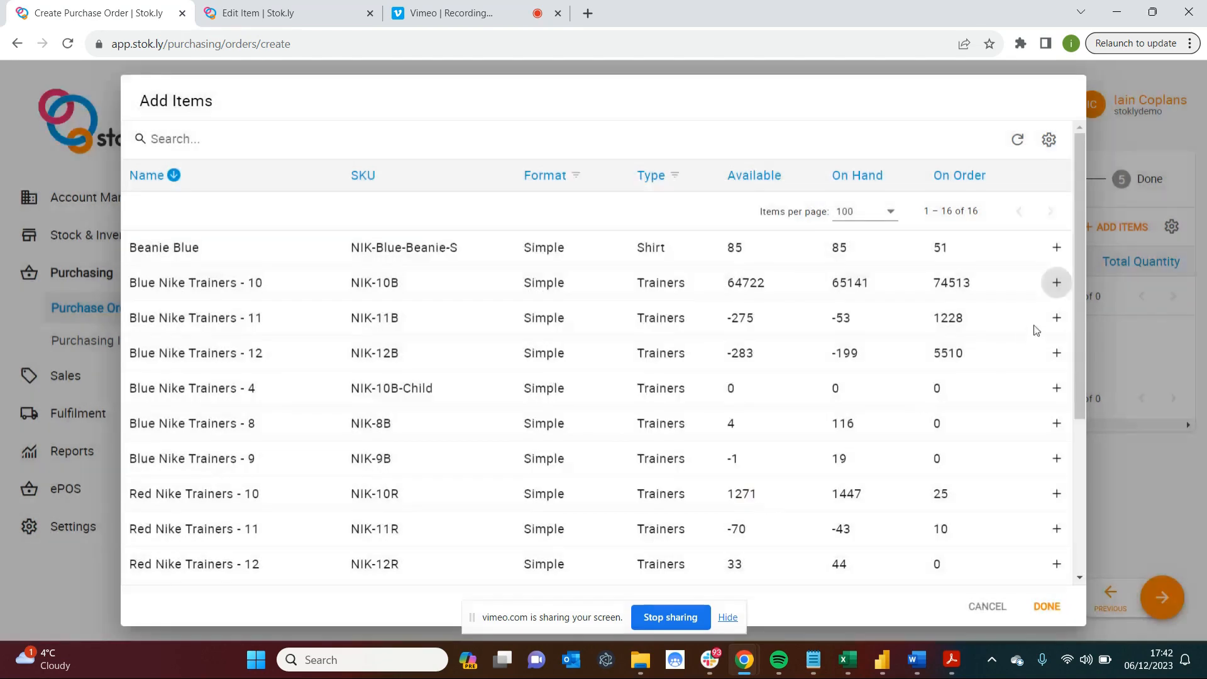
# Add 3 of the 10-unit packs of Blue Nike Trainers - 8 and finish adding items to the order.
pyautogui.click(1056, 421)
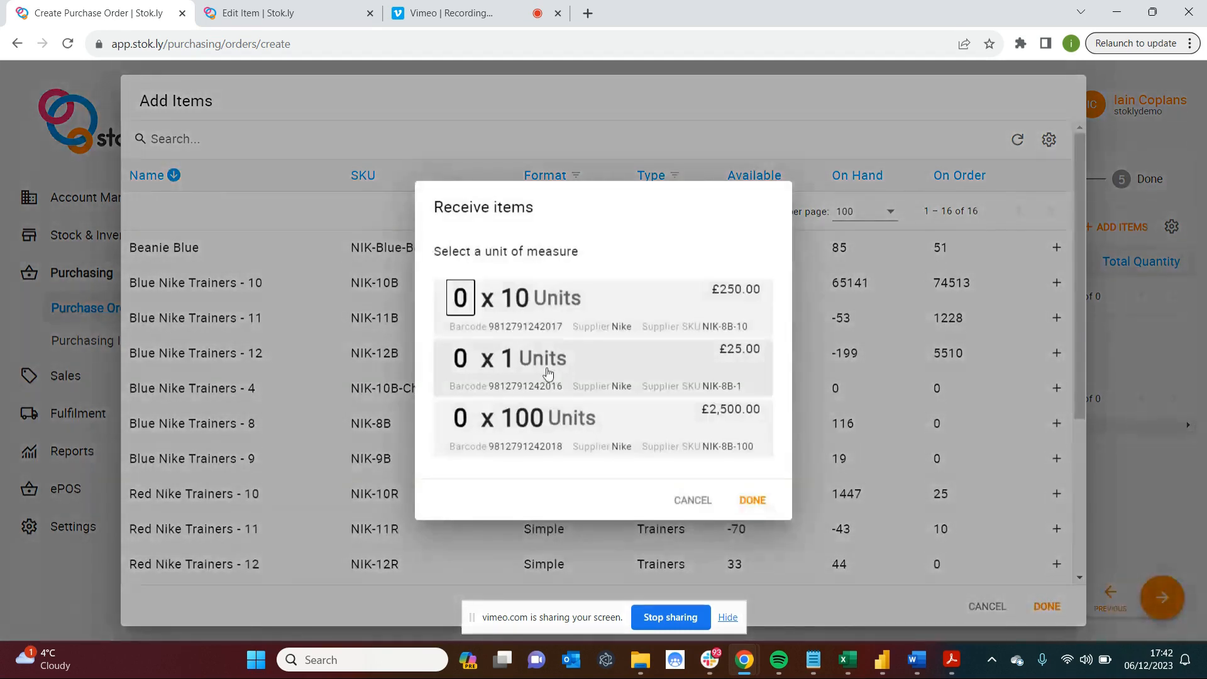
pyautogui.press('BackSpace')
pyautogui.write('3')
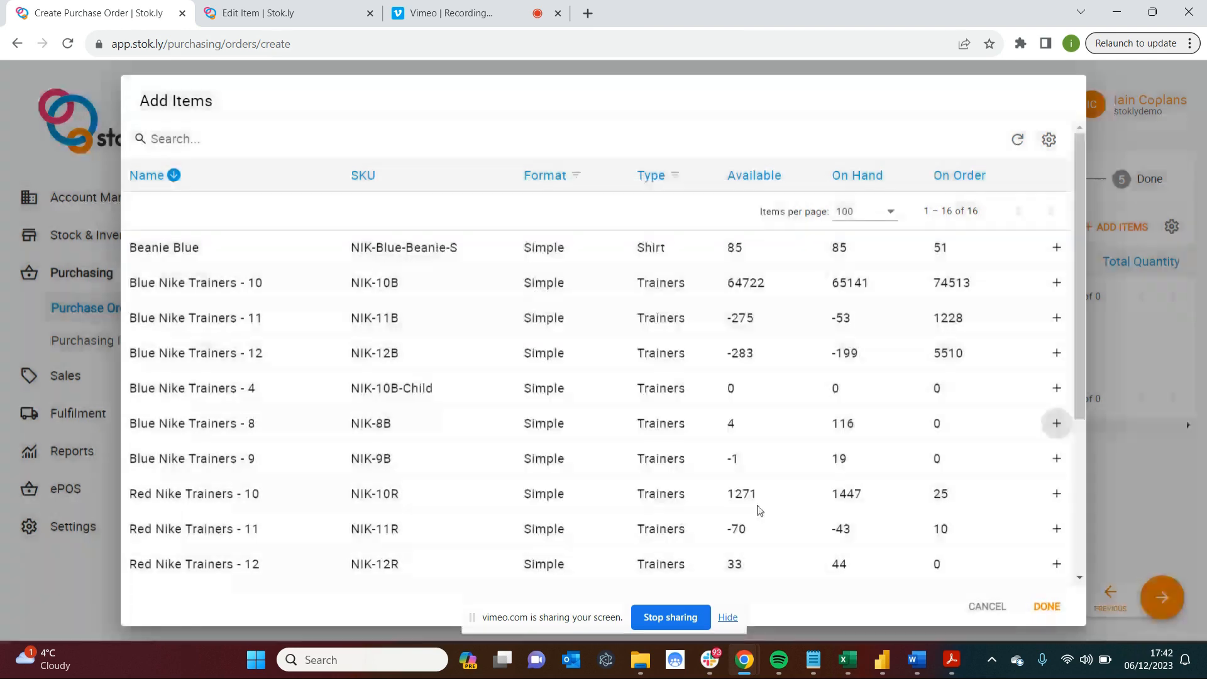
pyautogui.click(753, 503)
pyautogui.click(1047, 606)
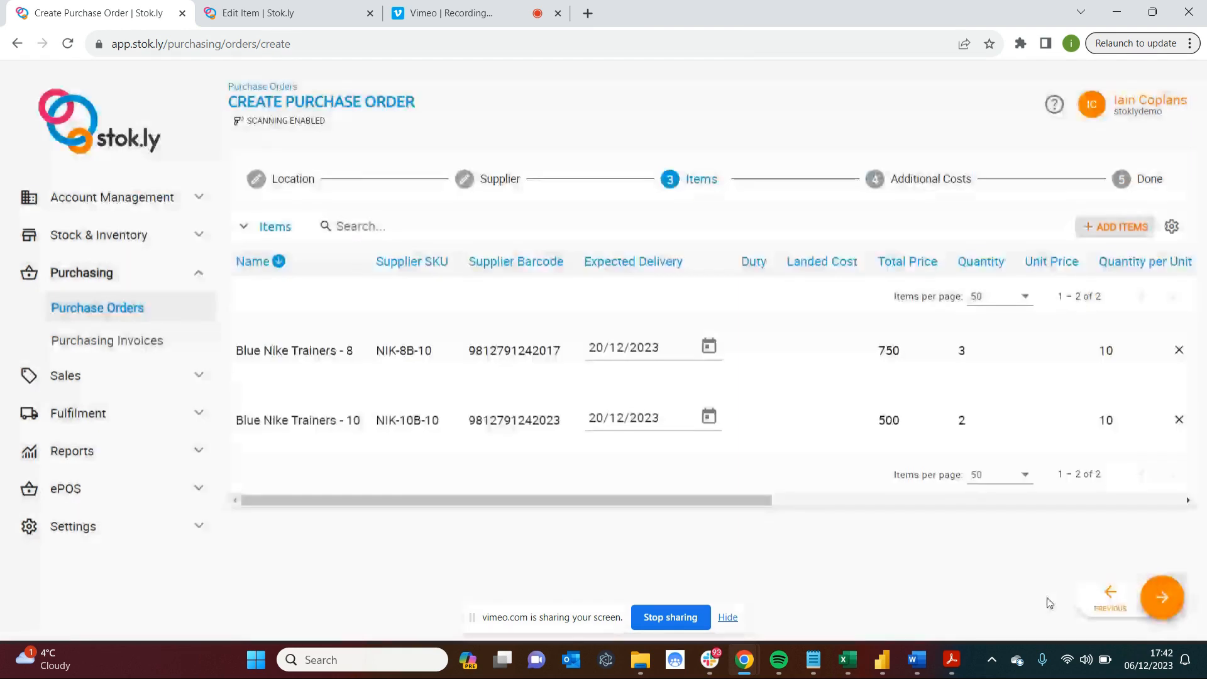
# Set the expected delivery date of Blue Nike Trainers - 8 to 29/12/2023.
pyautogui.click(657, 331)
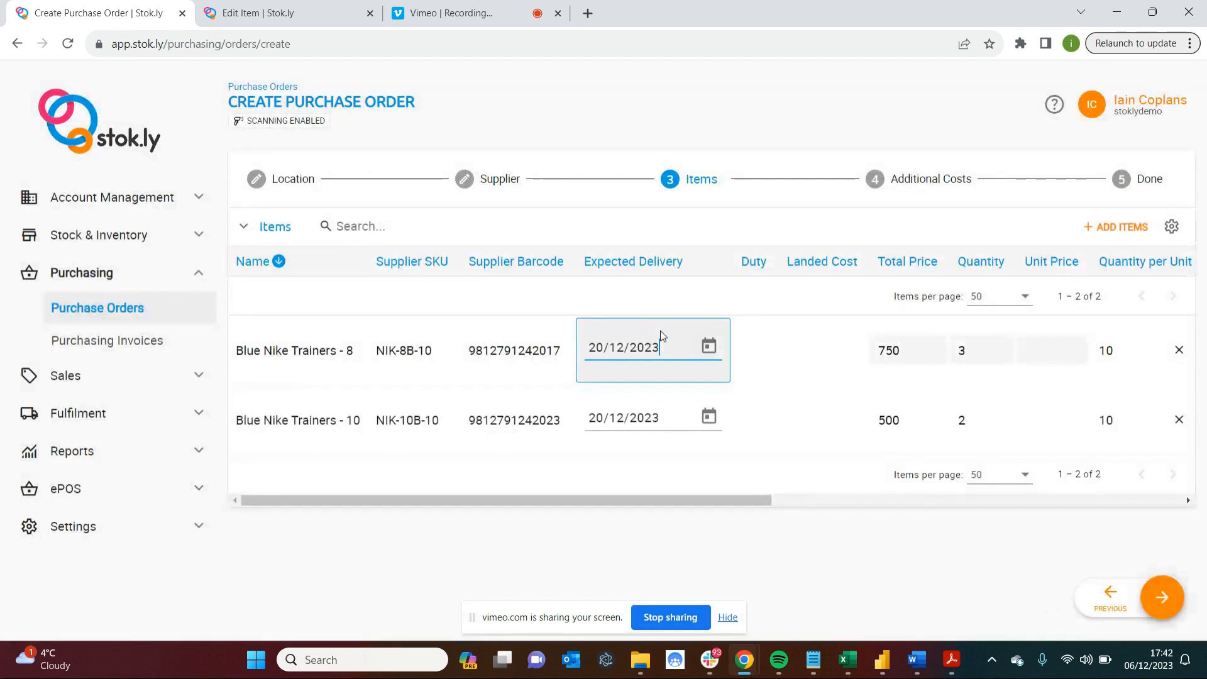
pyautogui.click(712, 350)
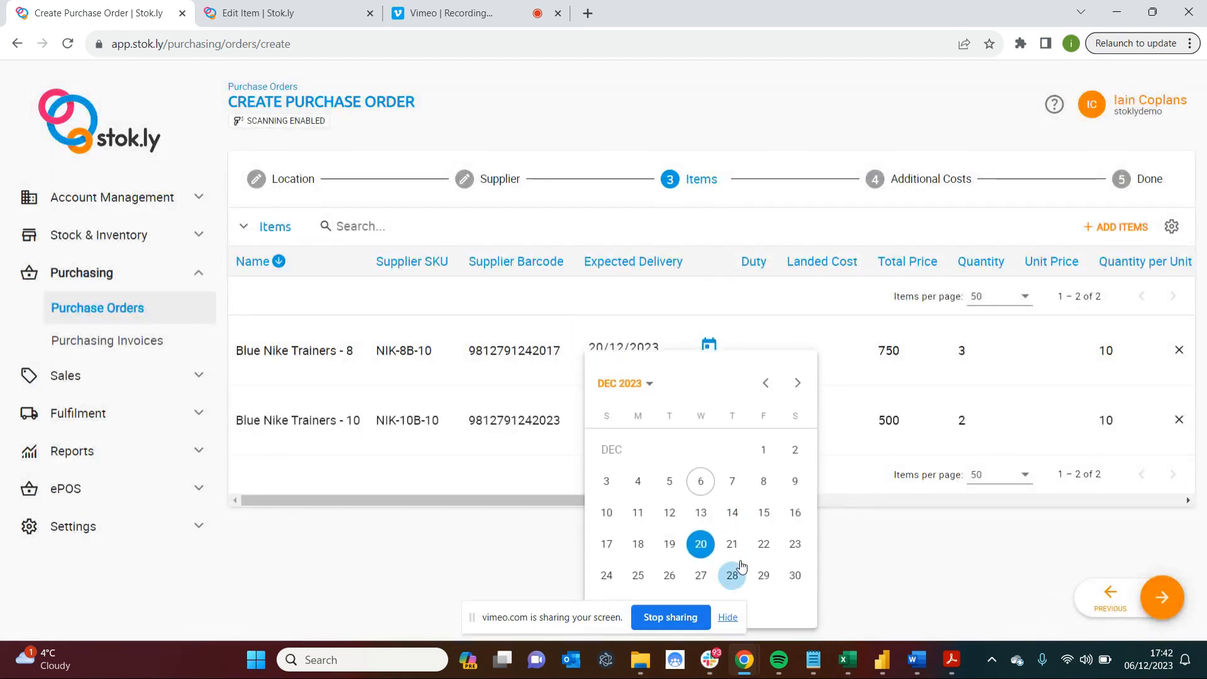
pyautogui.click(764, 574)
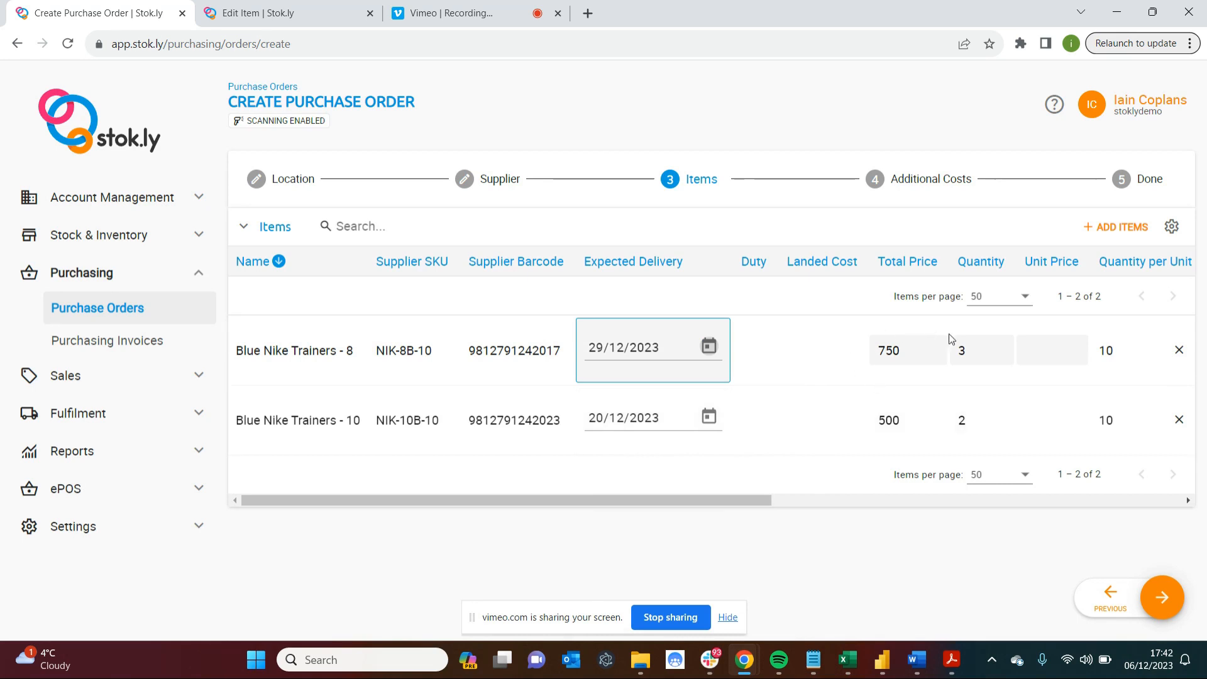
# Set the unit price to 149 for Blue Nike Trainers - 8 and 125 for Blue Nike Trainers - 10, and review the remaining item columns.
pyautogui.click(1054, 344)
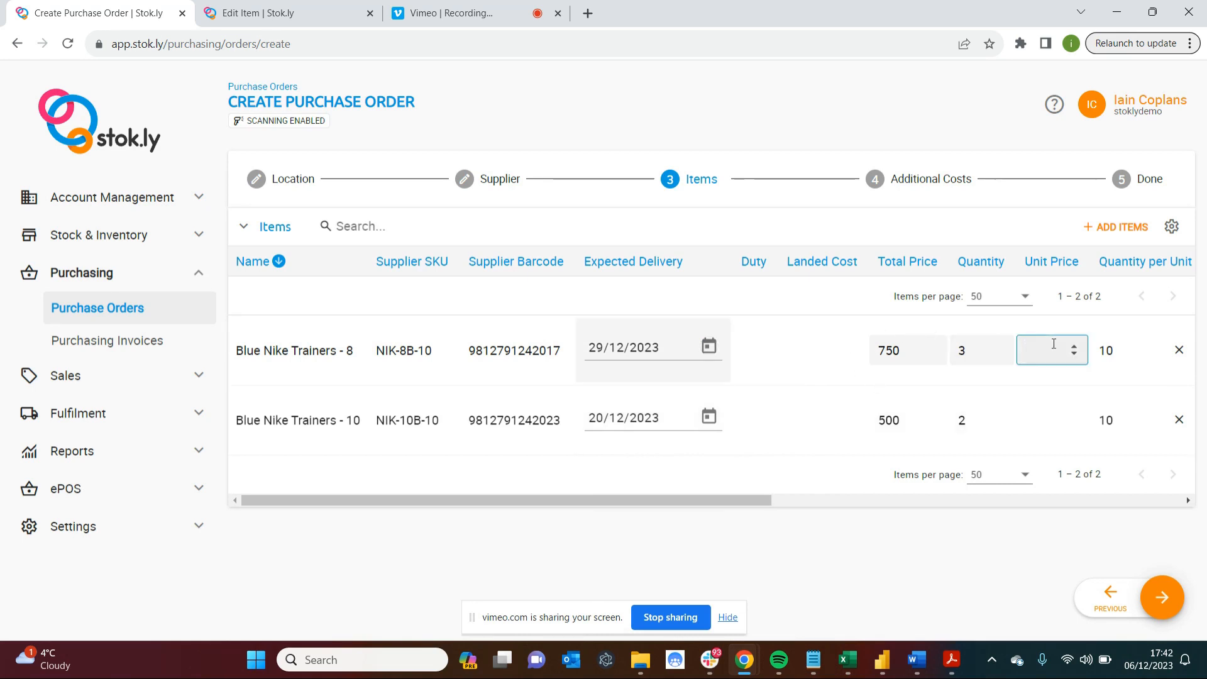
pyautogui.write('149')
pyautogui.click(1057, 422)
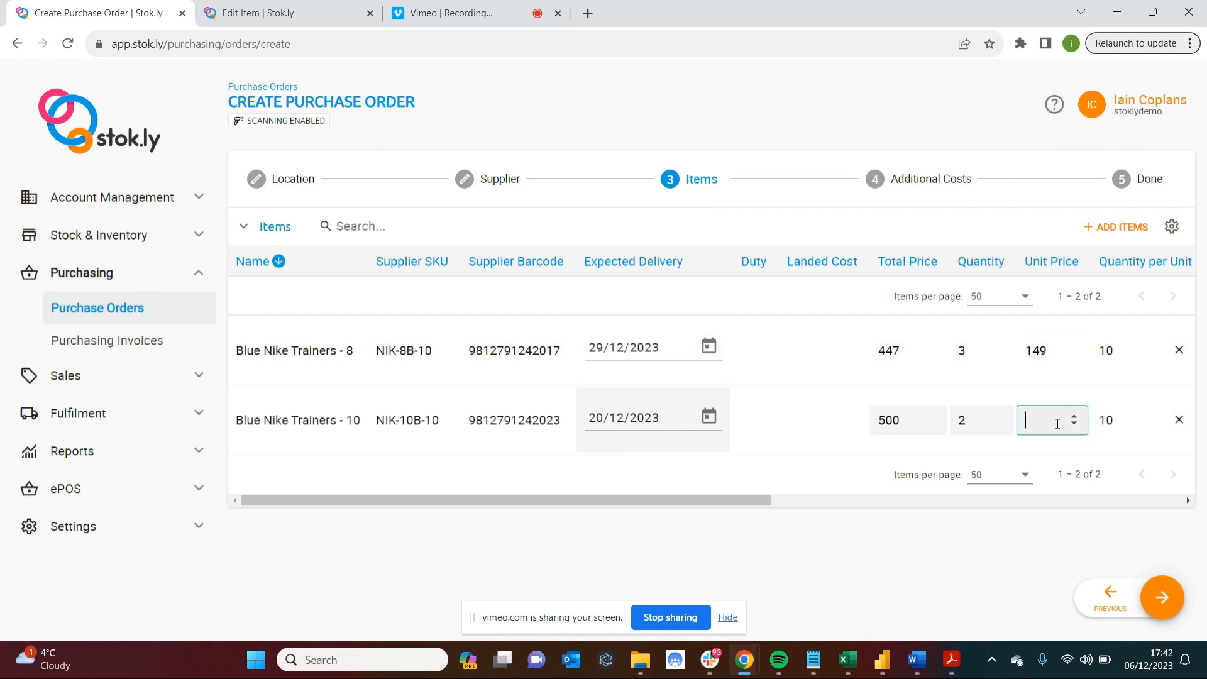
pyautogui.write('125')
pyautogui.hscroll(5, 1037, 420)
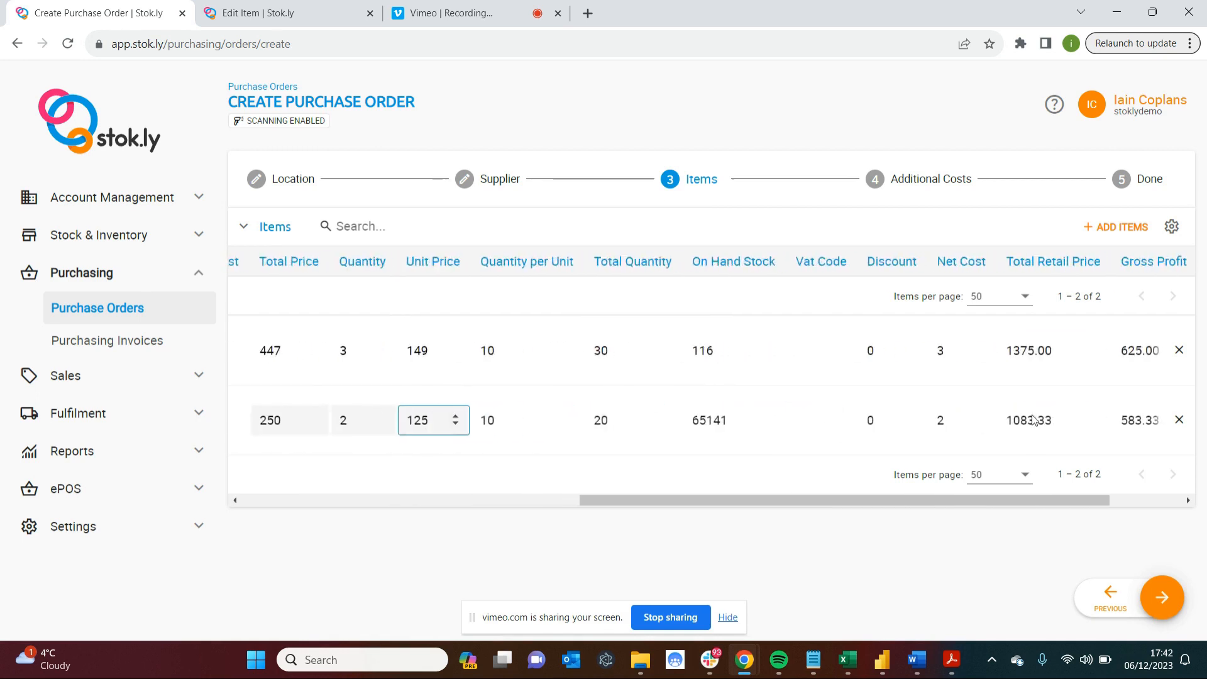
pyautogui.hscroll(2, 1035, 420)
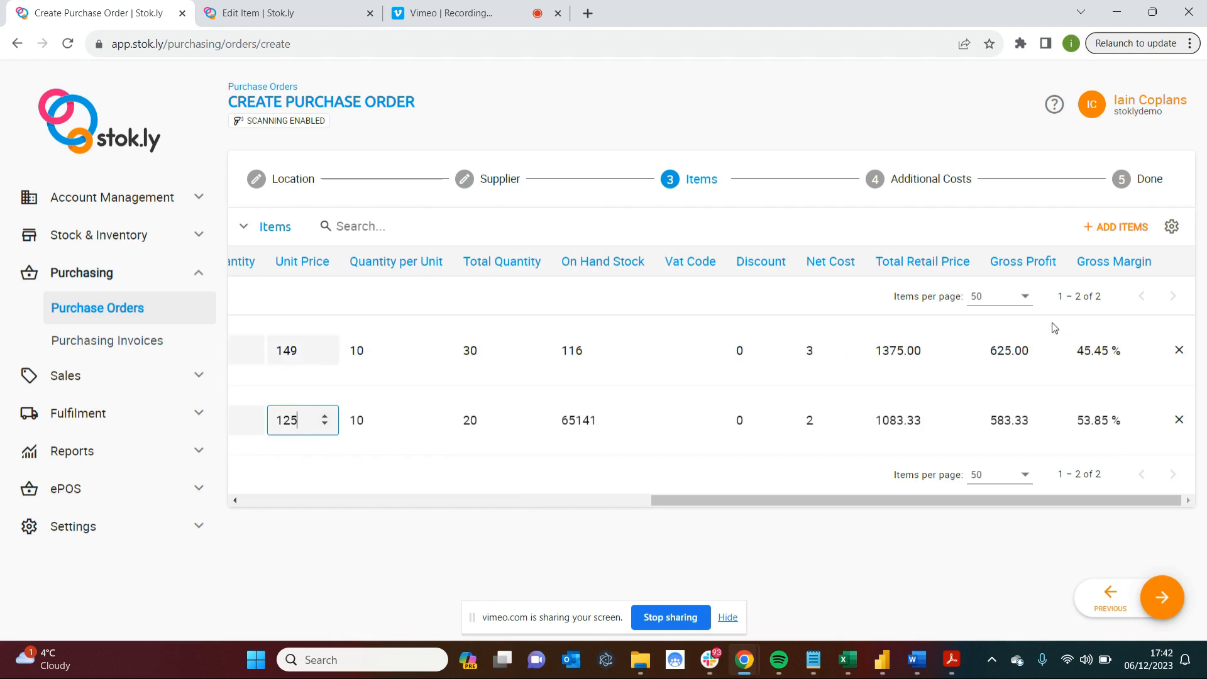
# Proceed to the Additional Costs stage and add a Handling cost with quantity 1, Standard tax class and a cost of 25.
pyautogui.click(1161, 593)
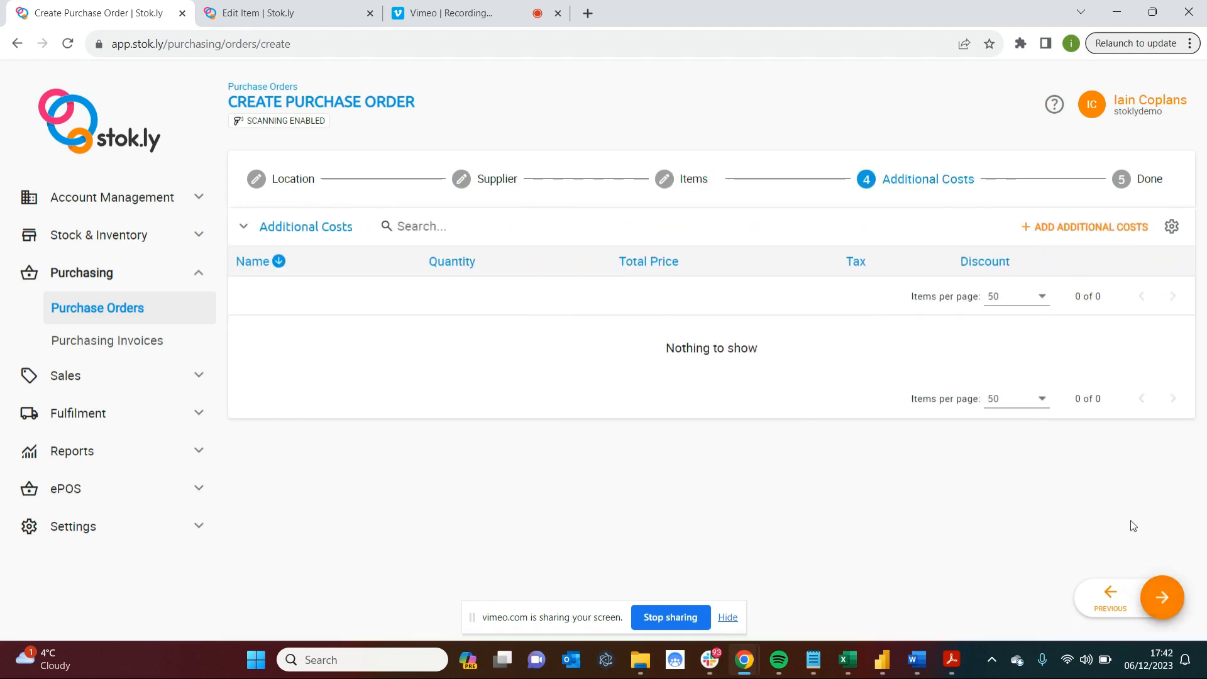
pyautogui.click(1087, 226)
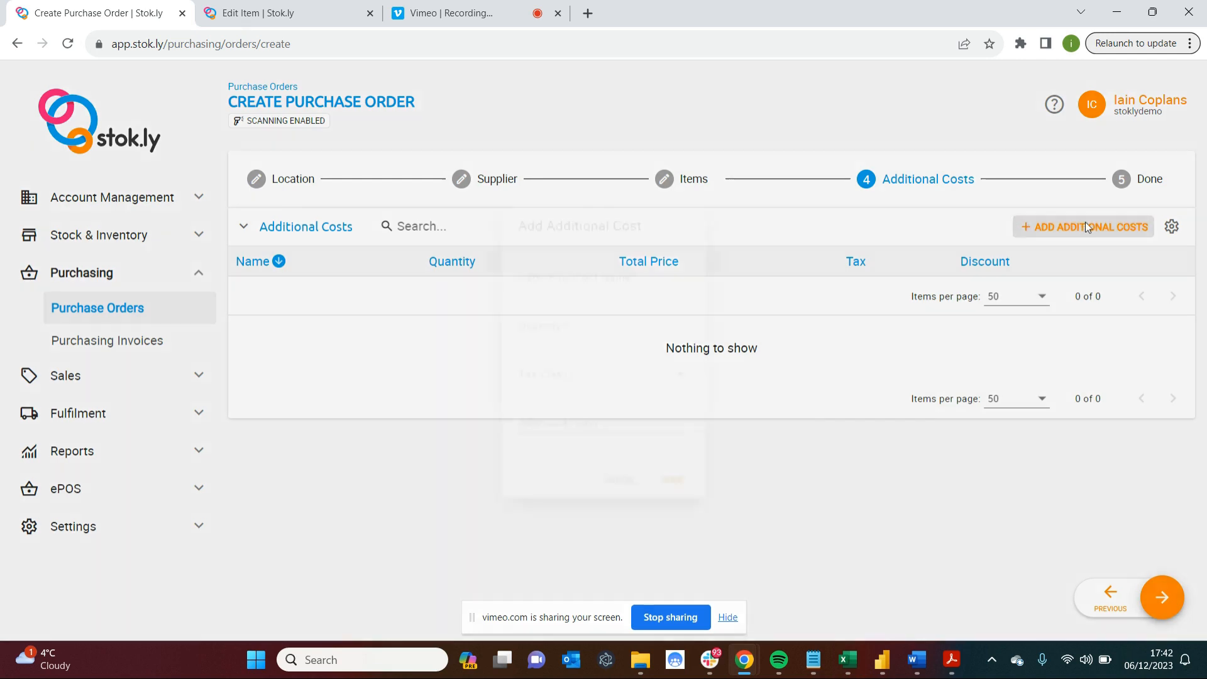
pyautogui.write('Handling')
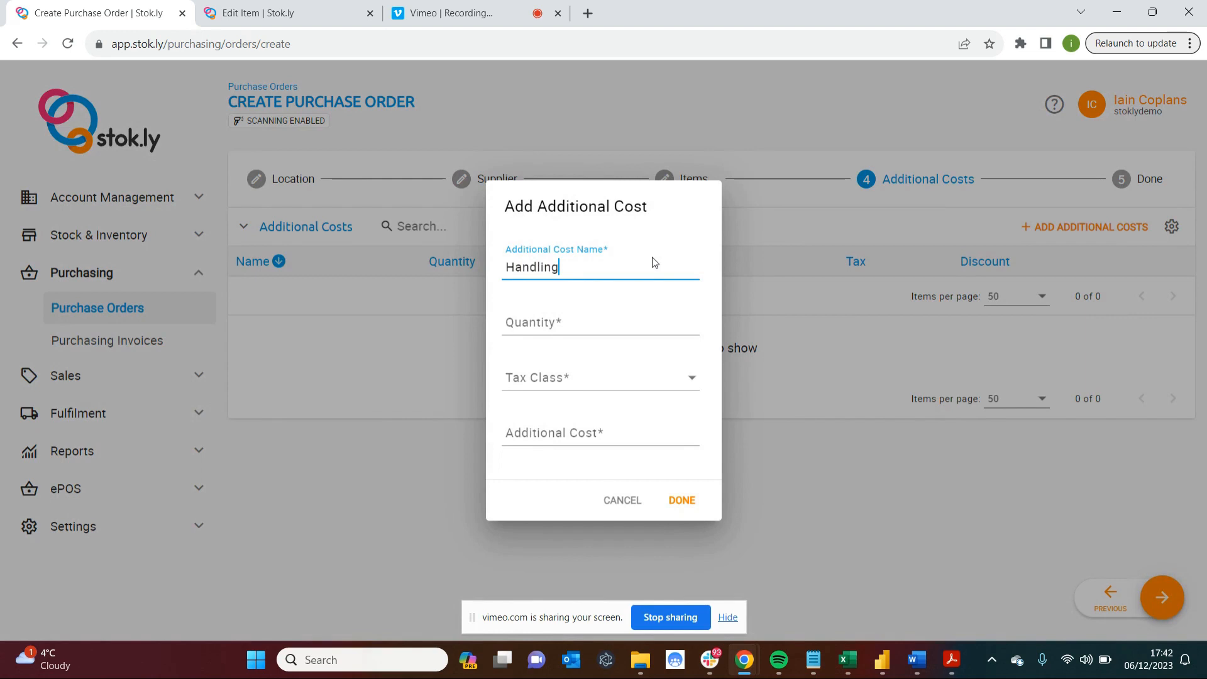
pyautogui.press('Tab')
pyautogui.write('1')
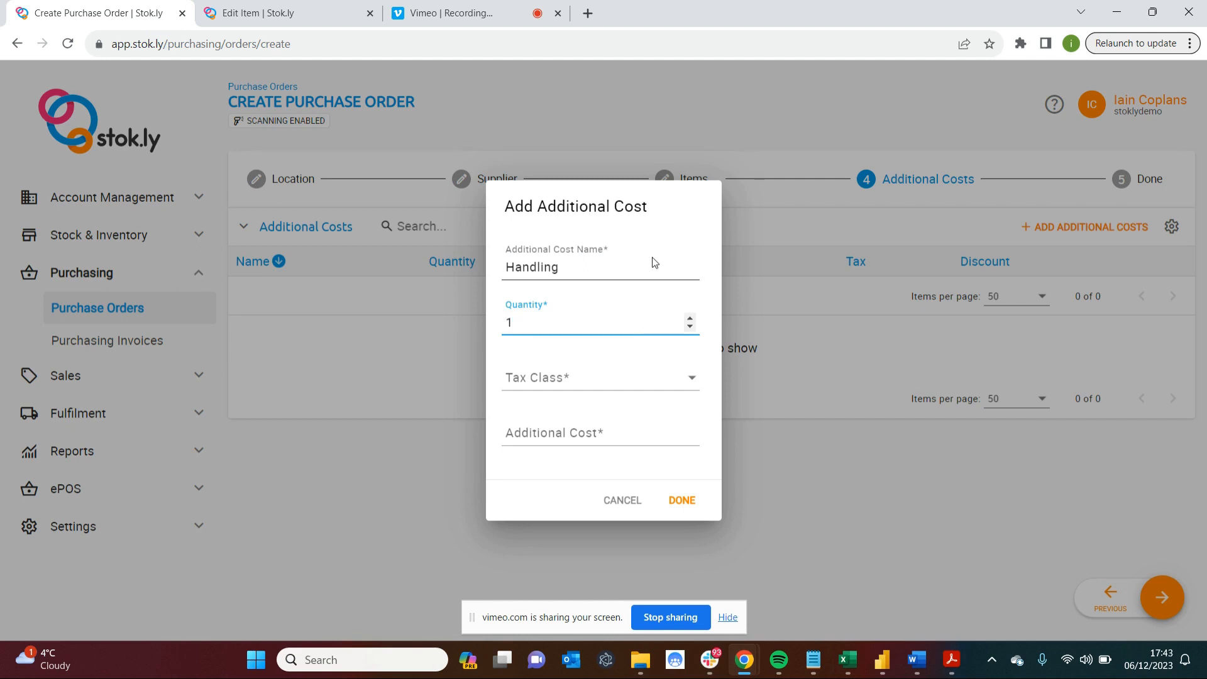
pyautogui.press('Tab')
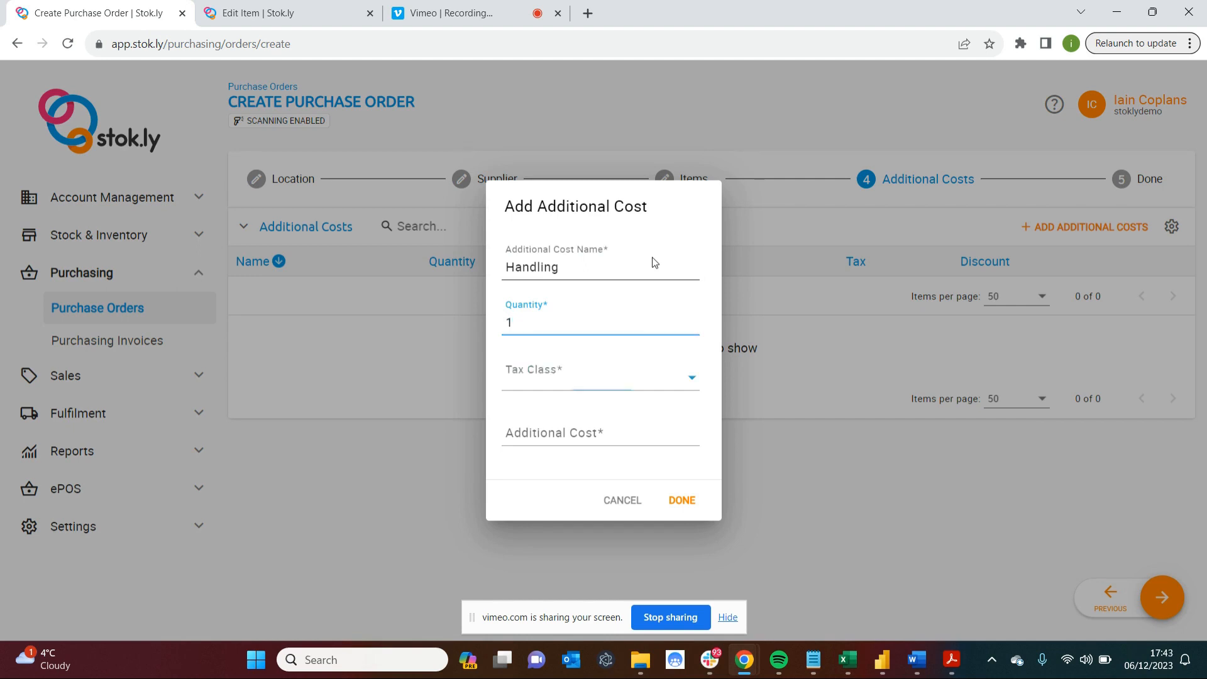
pyautogui.click(567, 376)
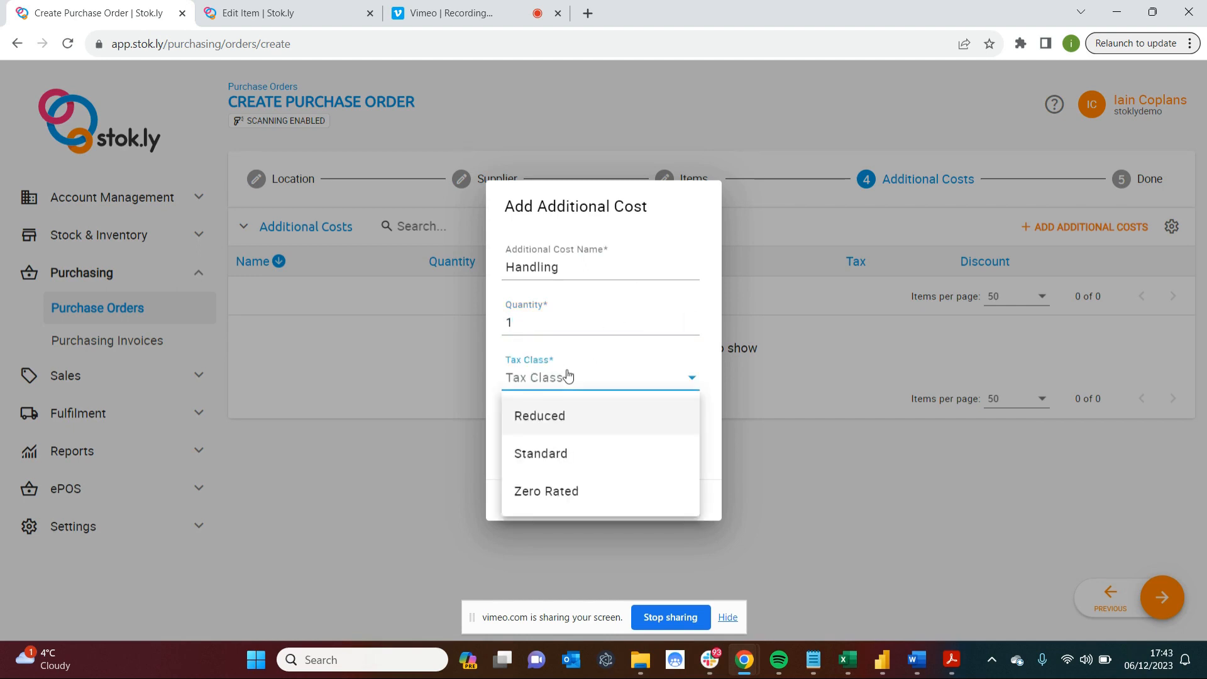
pyautogui.click(558, 451)
pyautogui.click(568, 435)
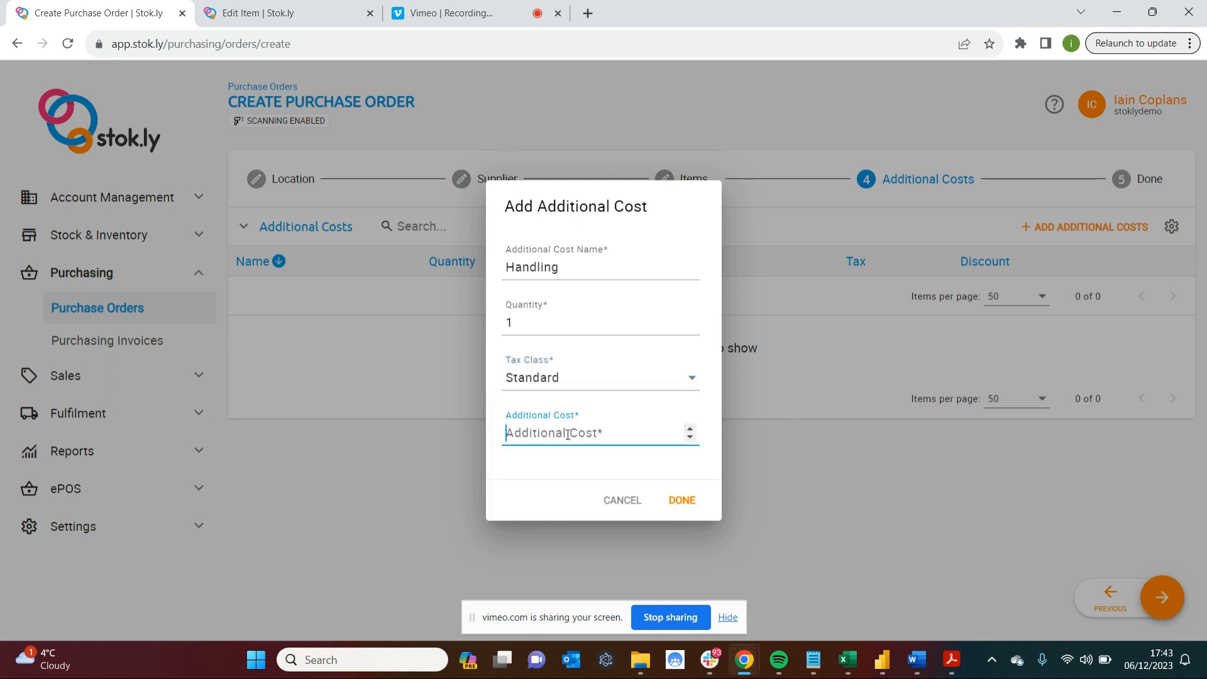
pyautogui.write('25')
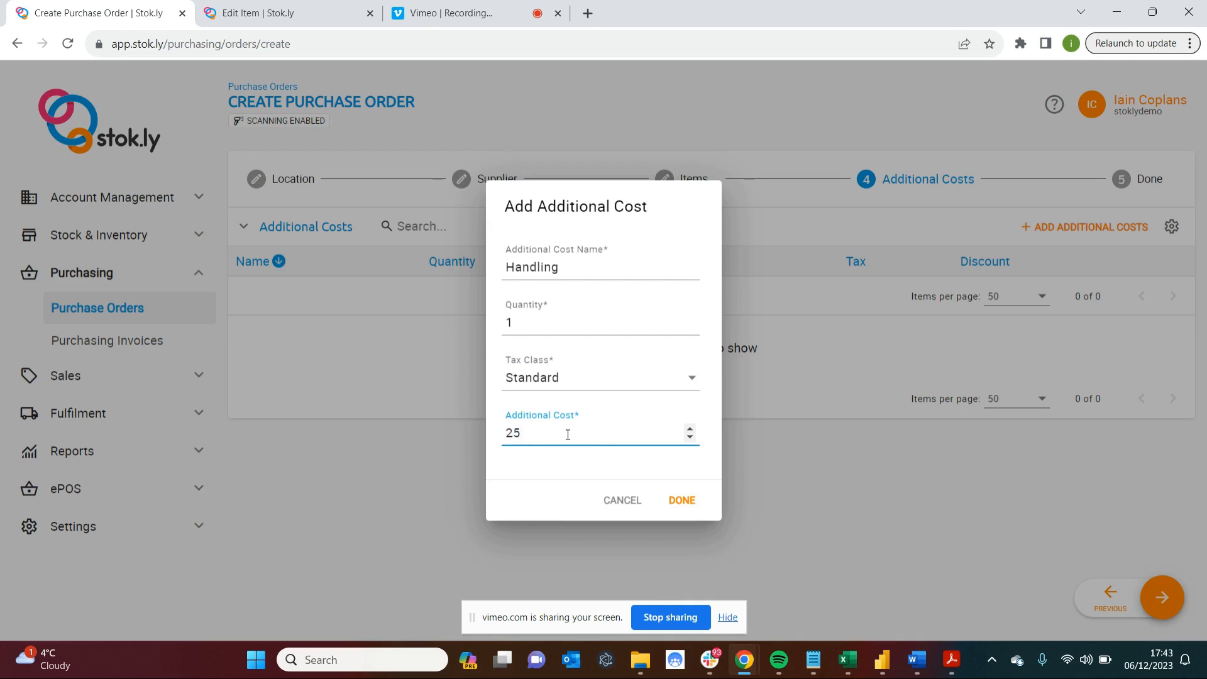
pyautogui.click(683, 502)
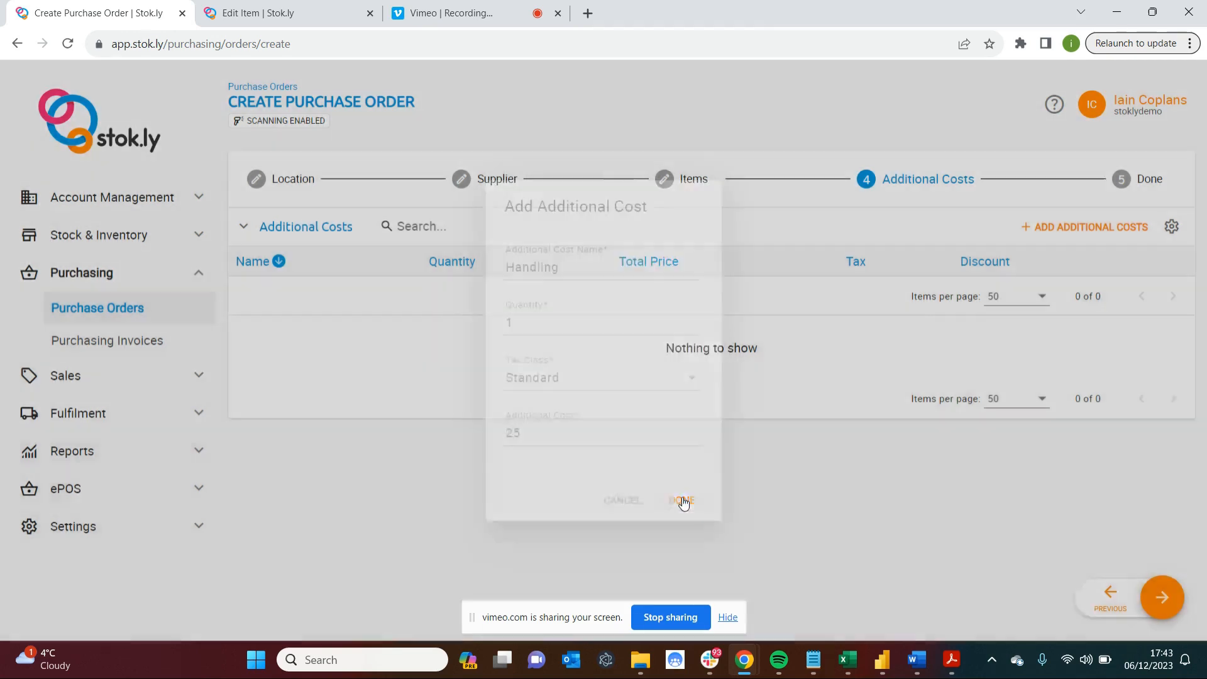
# Complete the purchase order, open the created order and check its status.
pyautogui.click(1165, 602)
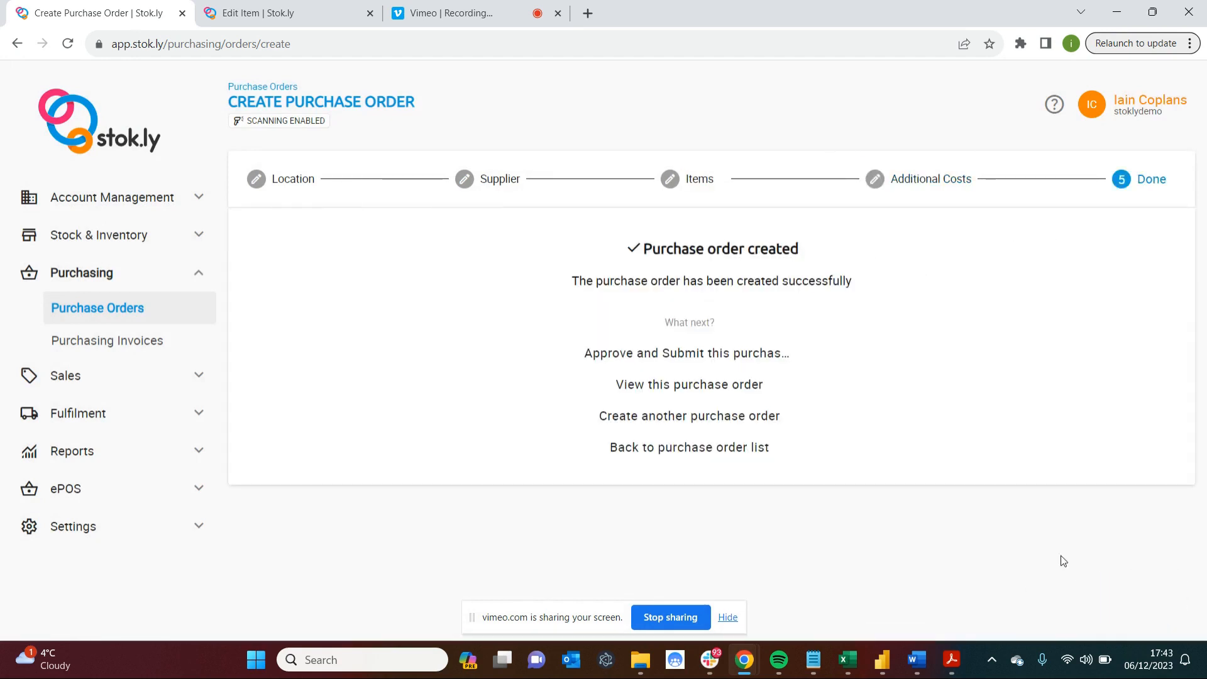
pyautogui.click(687, 385)
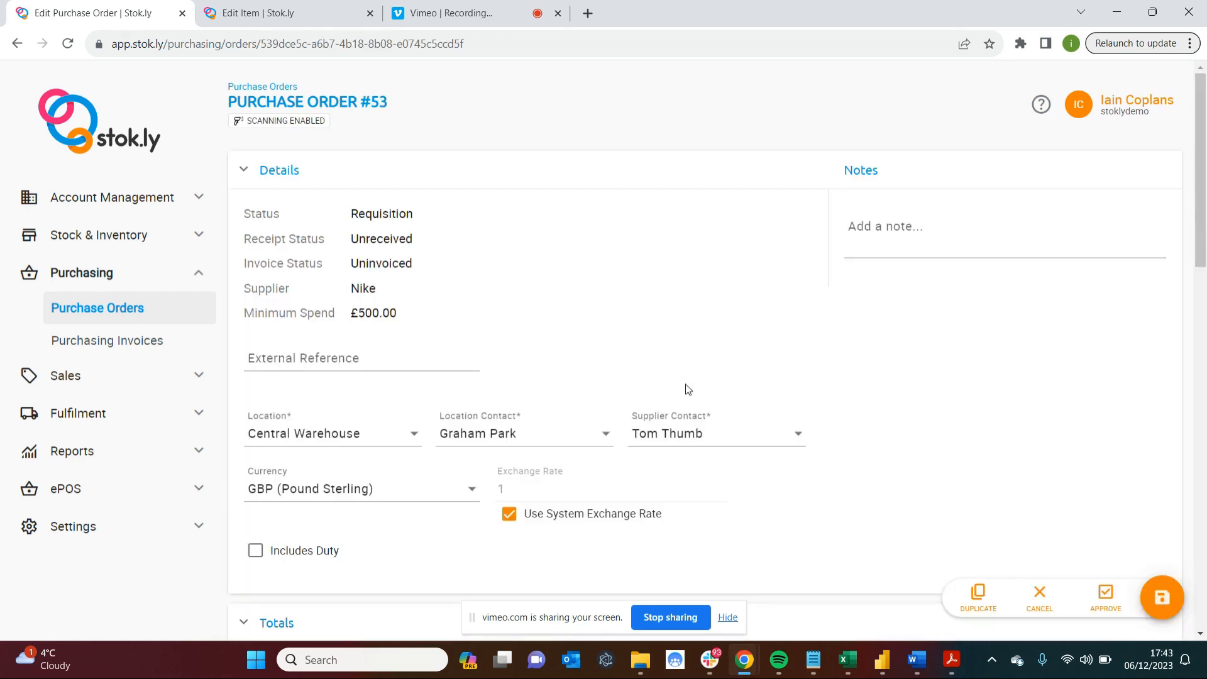
pyautogui.doubleClick(369, 214)
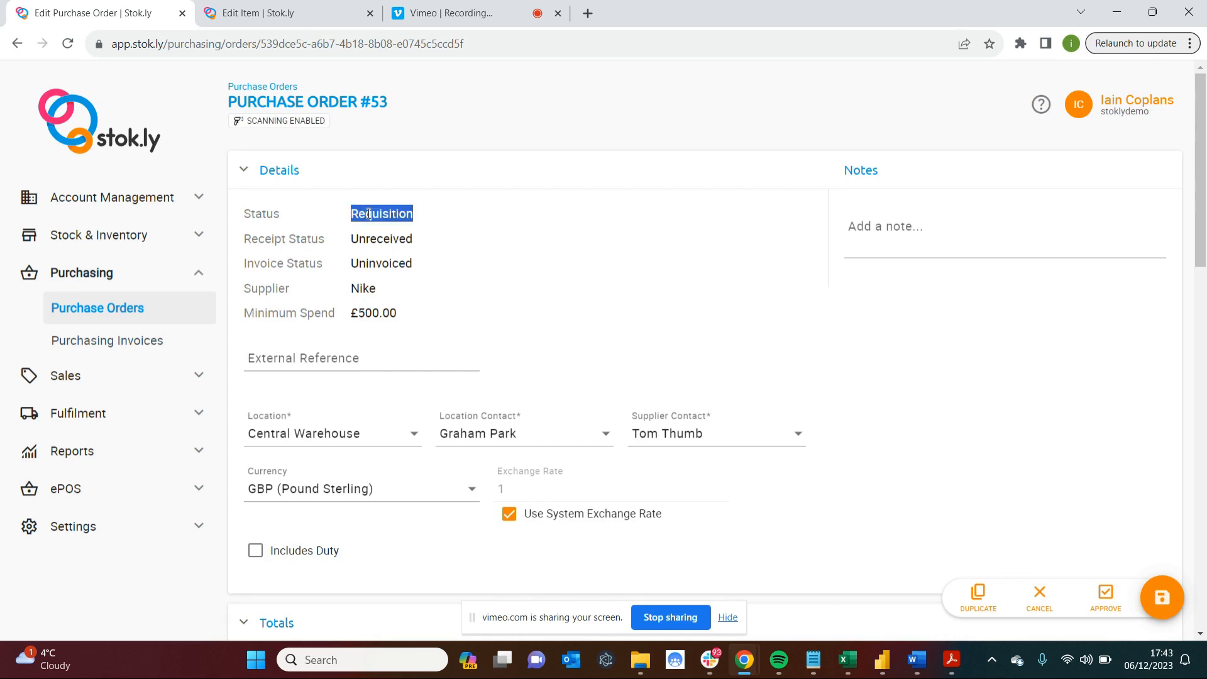
# Enter Test-123 as the purchase order's external reference.
pyautogui.click(344, 359)
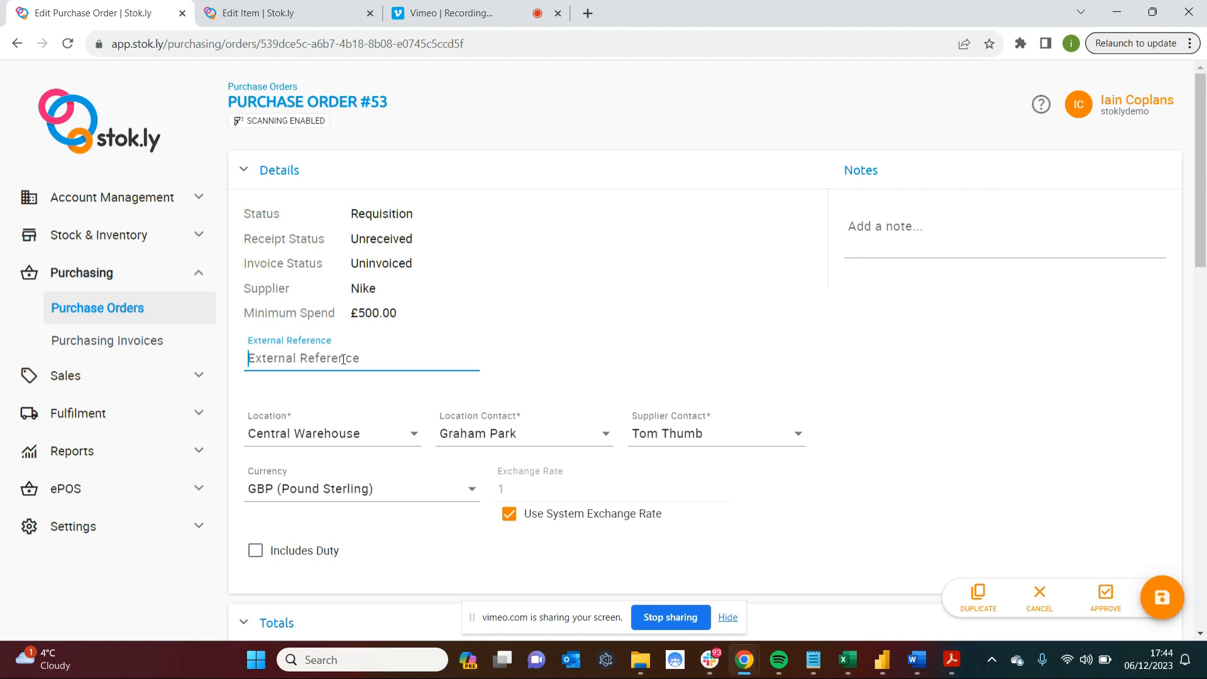
pyautogui.write('Test-123')
# Check the location and currency choices in the purchase order details without changing either one.
pyautogui.click(345, 438)
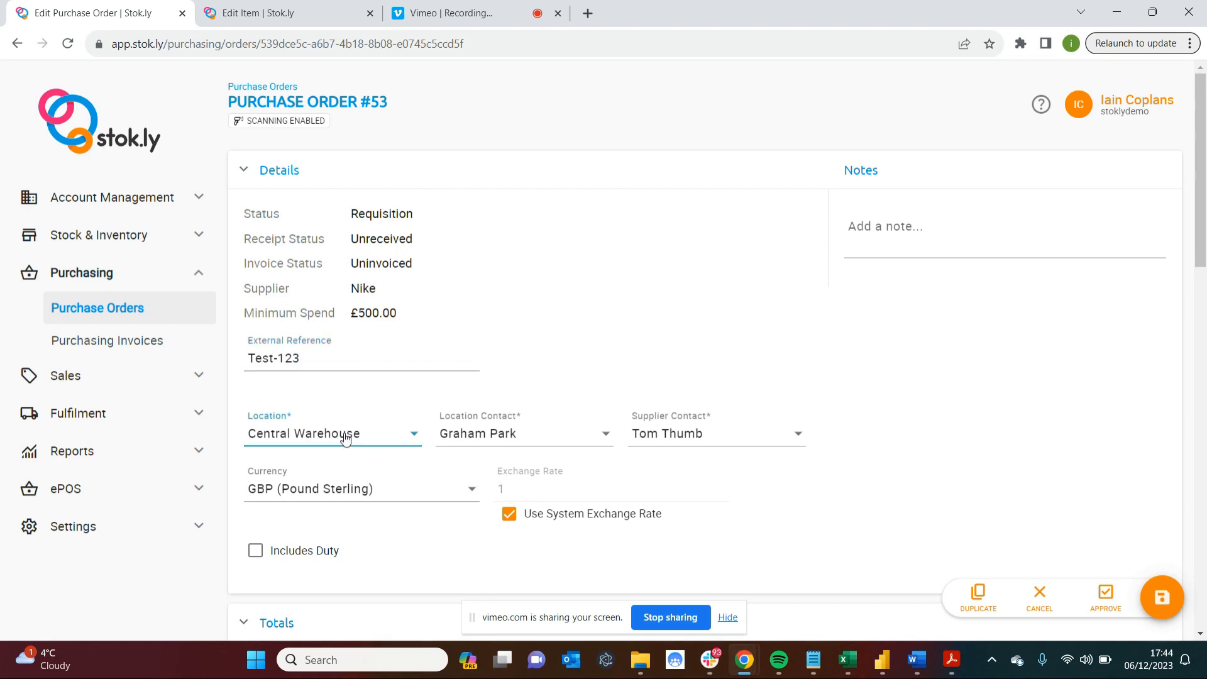
pyautogui.click(526, 280)
pyautogui.scroll(-2, 398, 449)
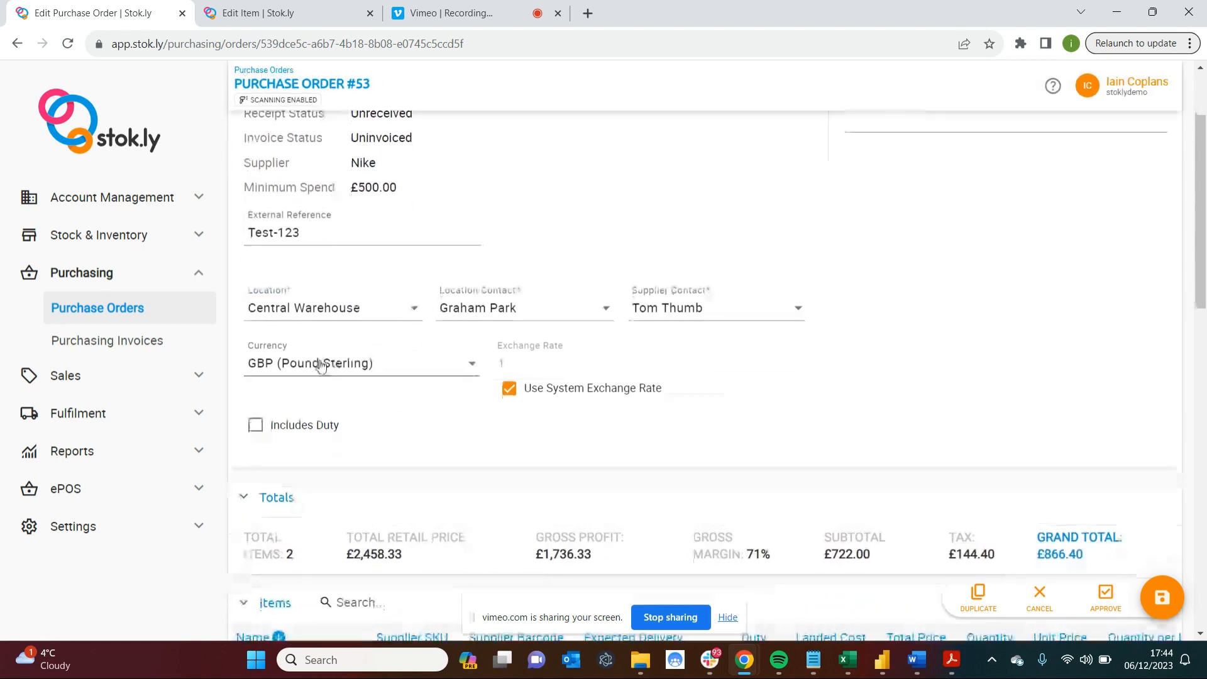
pyautogui.click(403, 374)
pyautogui.scroll(-2, 380, 440)
pyautogui.scroll(1, 381, 444)
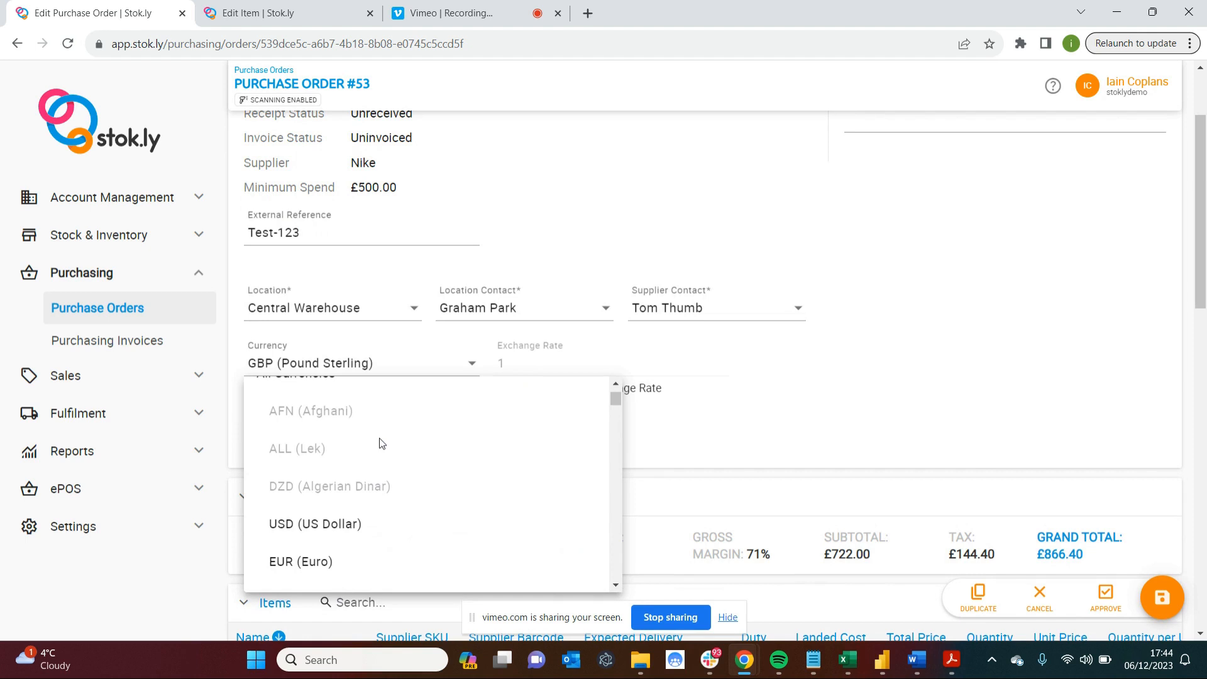
pyautogui.click(826, 385)
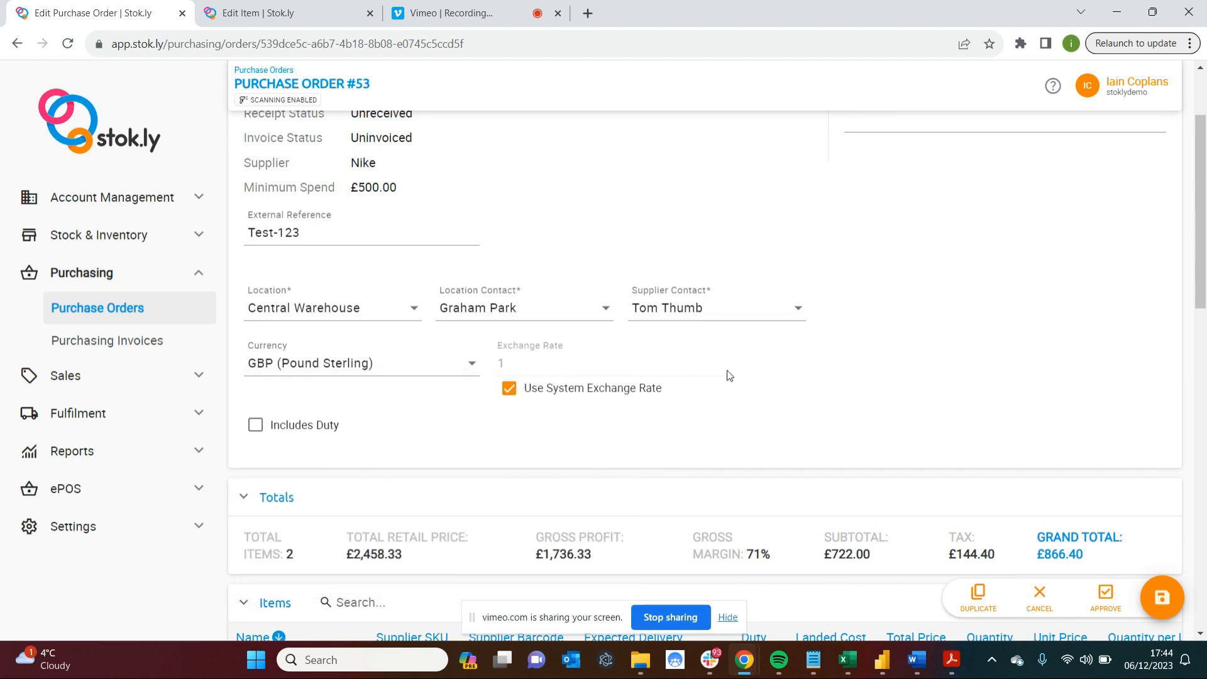
# Add the note "kflds" to the purchase order.
pyautogui.scroll(2, 730, 375)
pyautogui.click(875, 226)
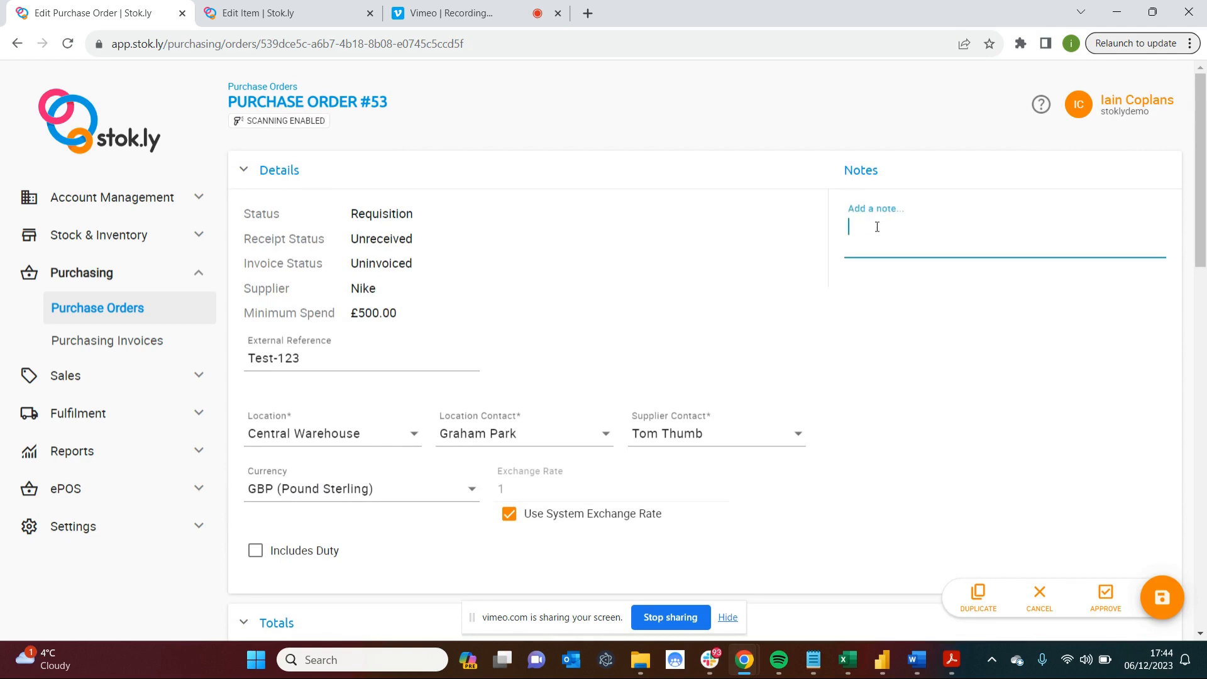
pyautogui.write('kflds')
pyautogui.press('Return')
# Check the expected delivery date choices for Blue Nike Trainers - 8 and set its unit price to 151.
pyautogui.scroll(-6, 828, 479)
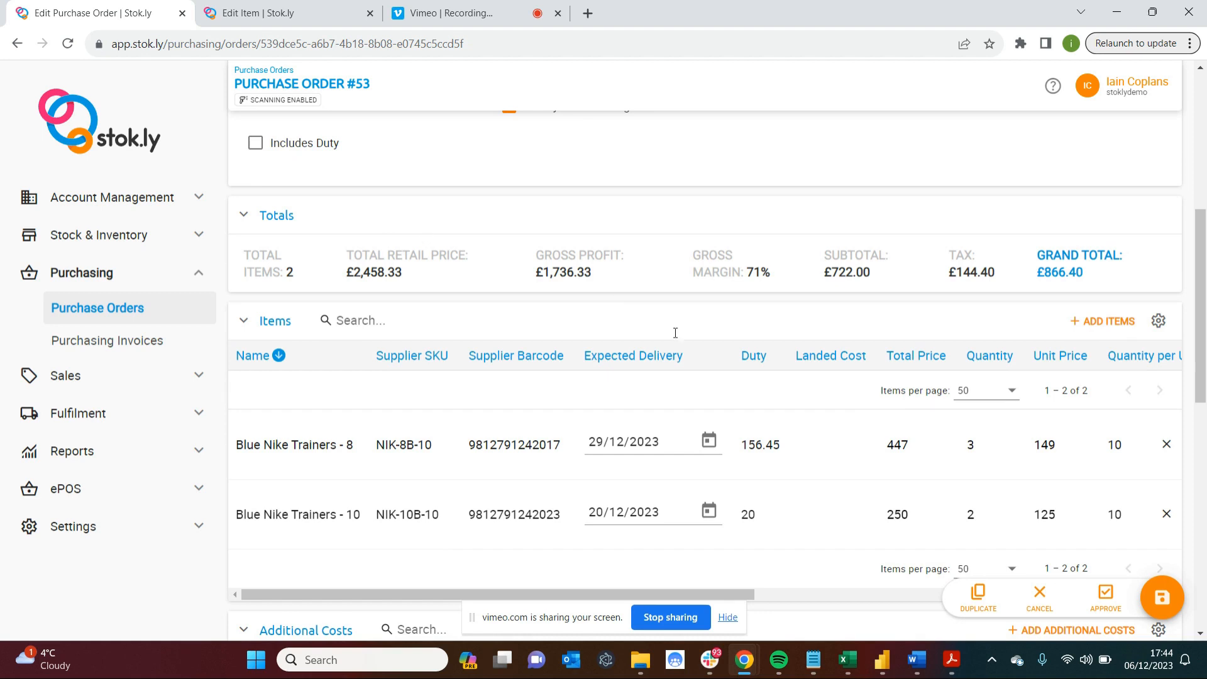
pyautogui.scroll(-1, 696, 369)
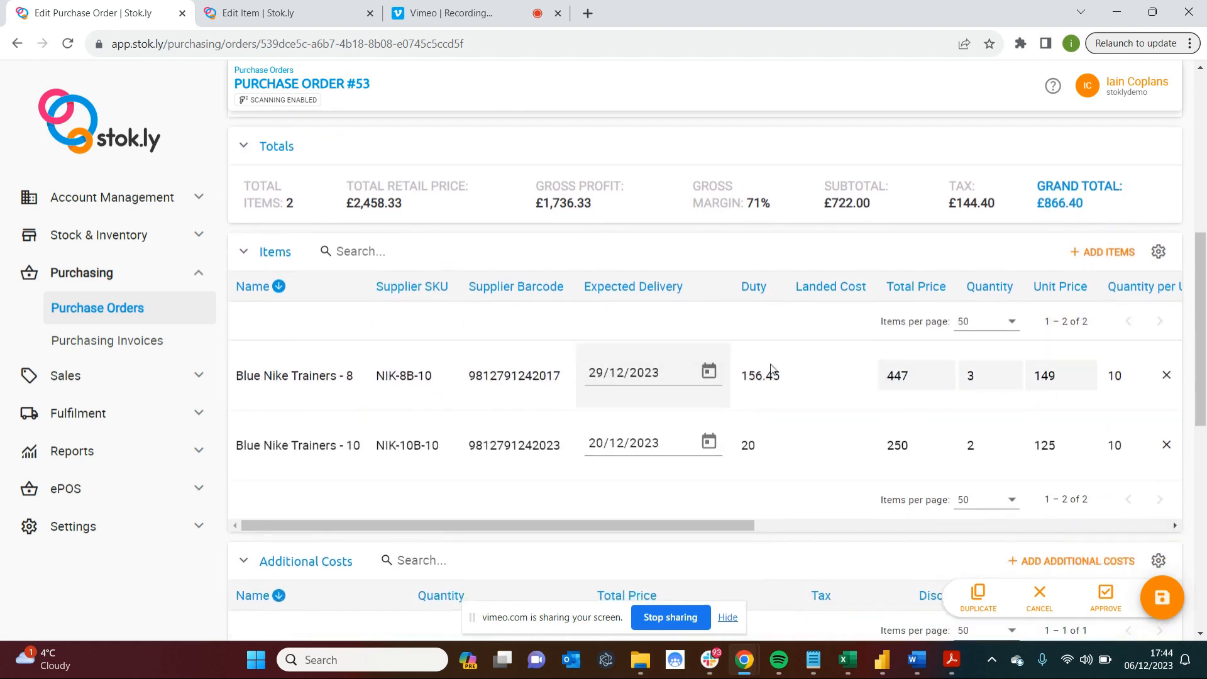
pyautogui.click(717, 379)
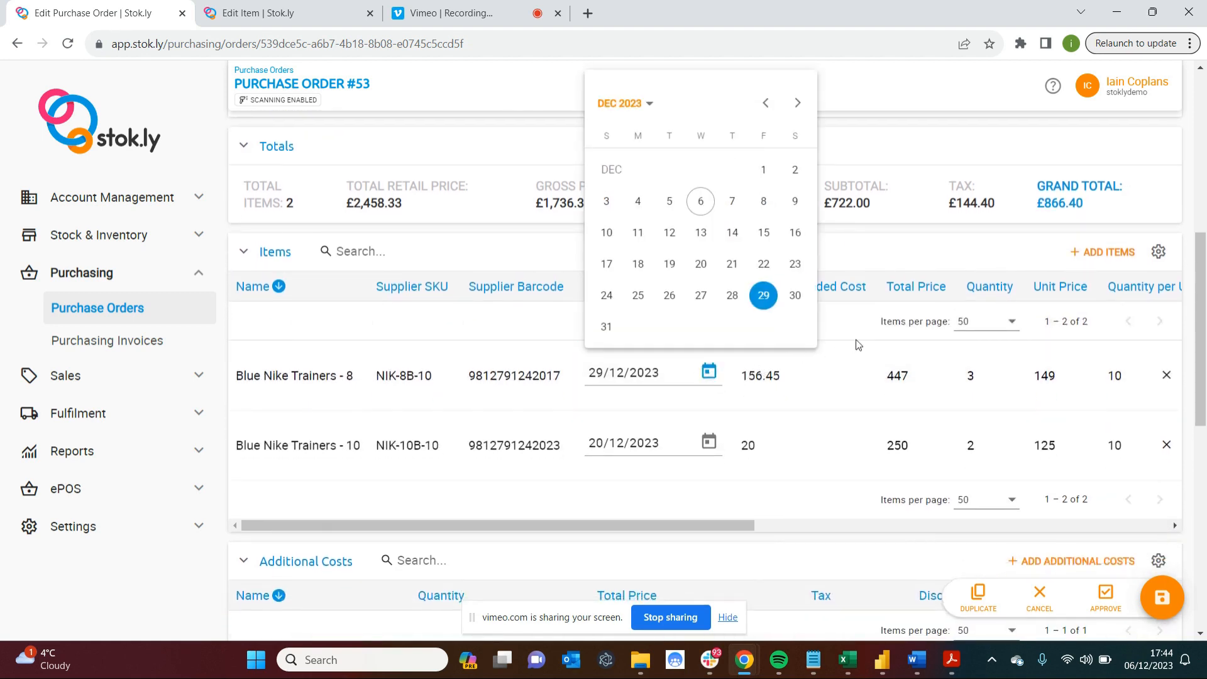
pyautogui.click(1046, 376)
pyautogui.click(1083, 373)
pyautogui.click(1083, 372)
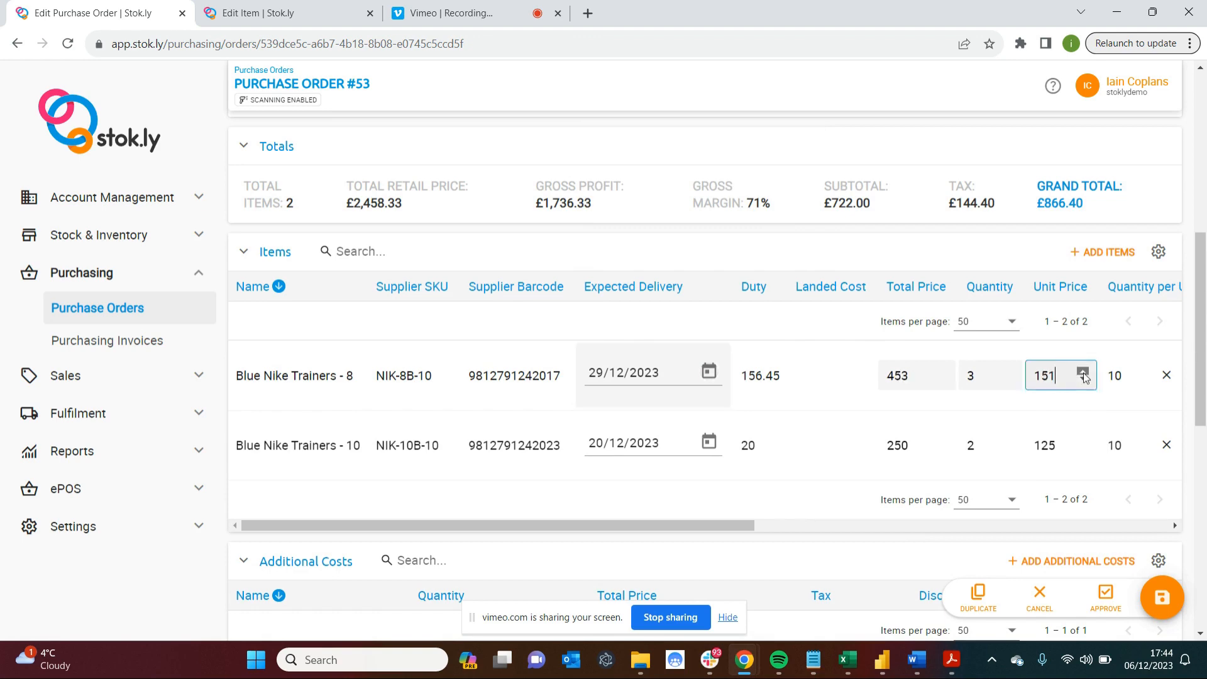
# Look at the form for adding another additional cost, dismiss it, and review the order's invoices and goods receipts.
pyautogui.scroll(-5, 1107, 265)
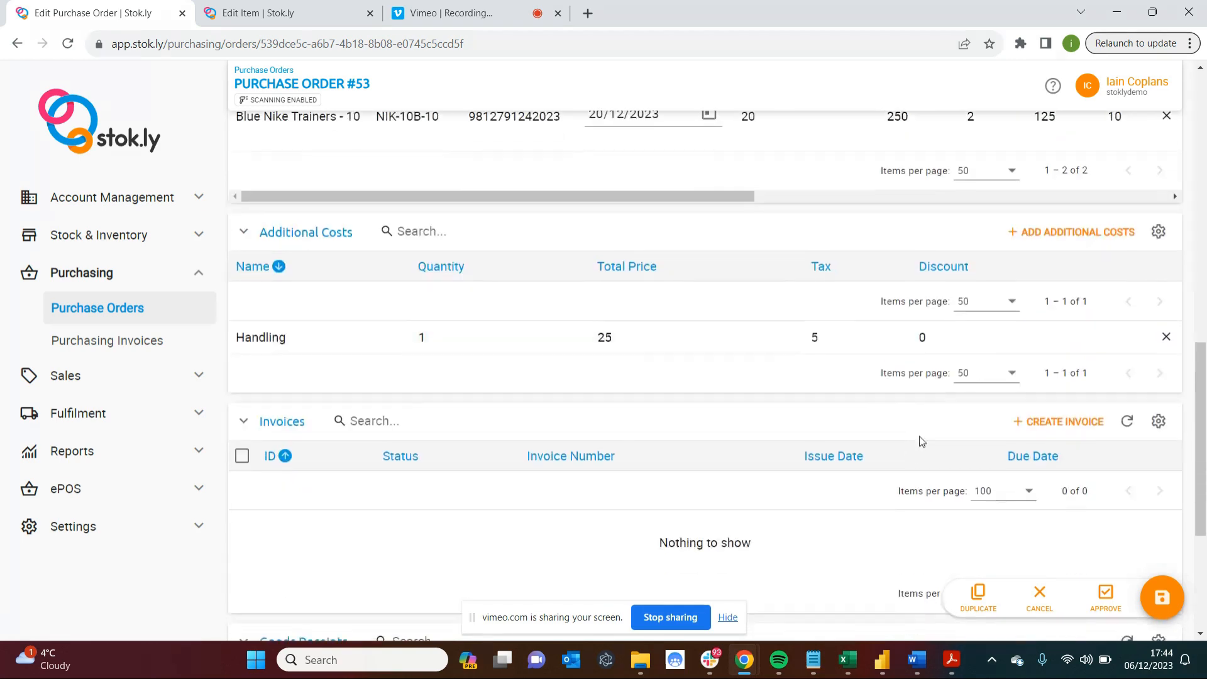
pyautogui.click(1081, 232)
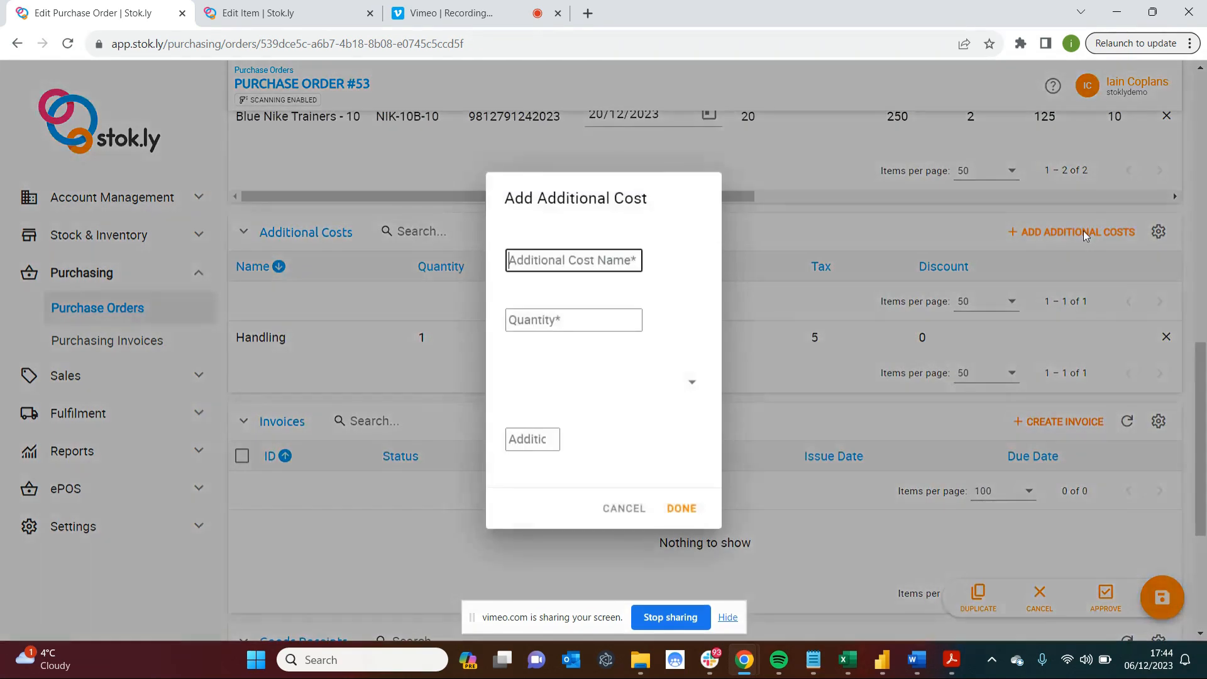
pyautogui.click(873, 235)
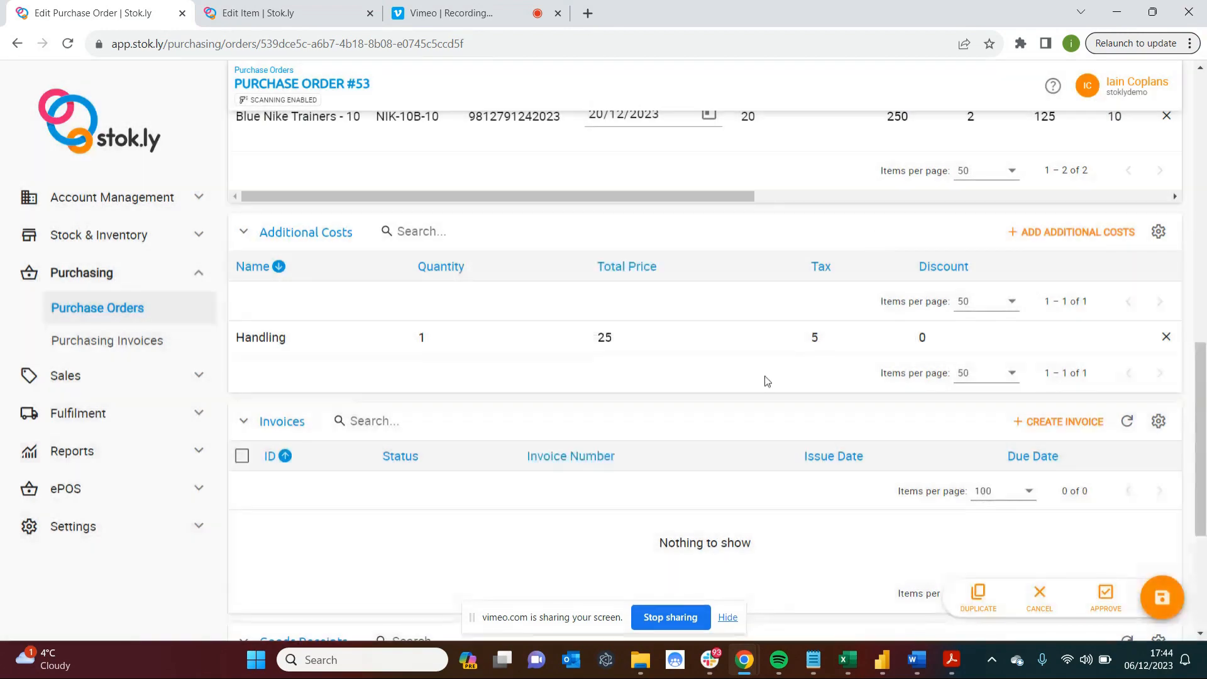
pyautogui.scroll(-4, 766, 381)
pyautogui.scroll(1, 766, 381)
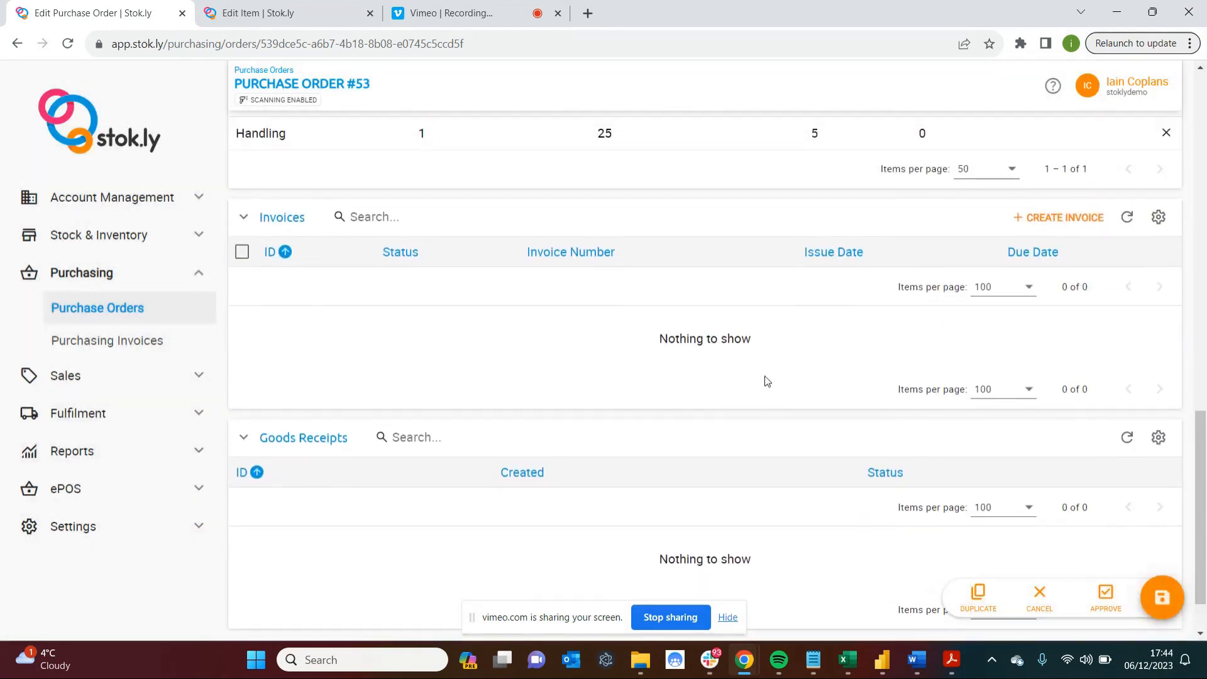
# Save the purchase order changes, approve the order and check its status in the details.
pyautogui.click(1164, 601)
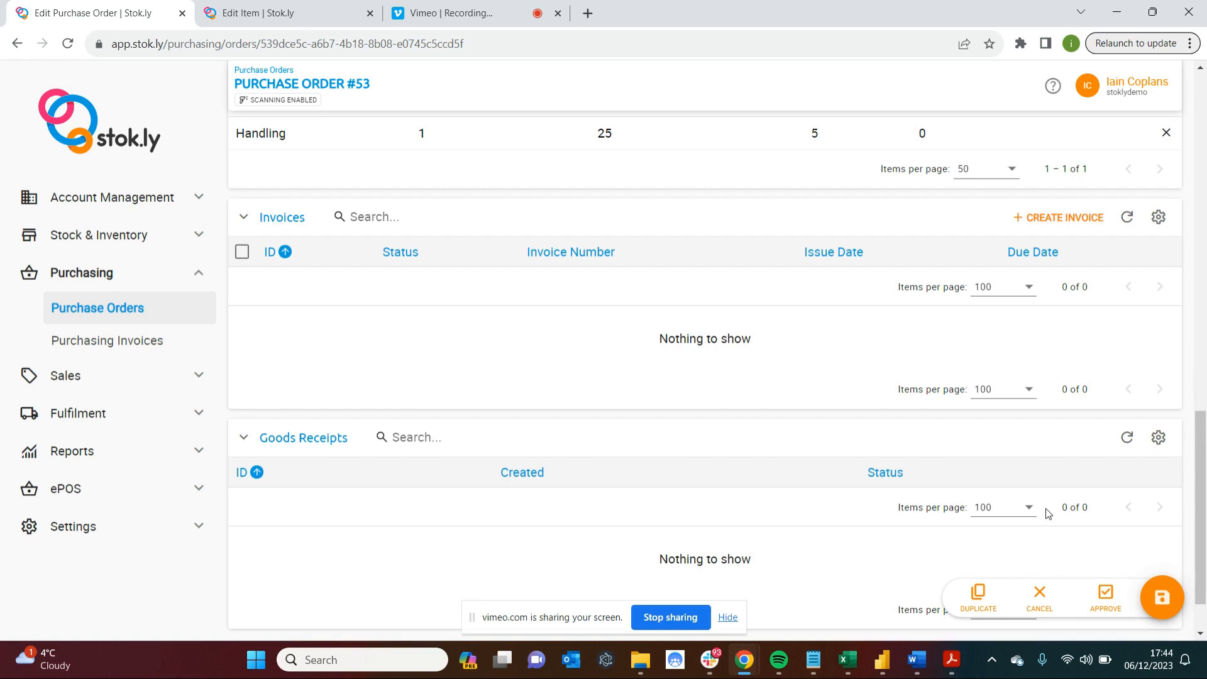
pyautogui.click(1106, 595)
pyautogui.scroll(15, 904, 330)
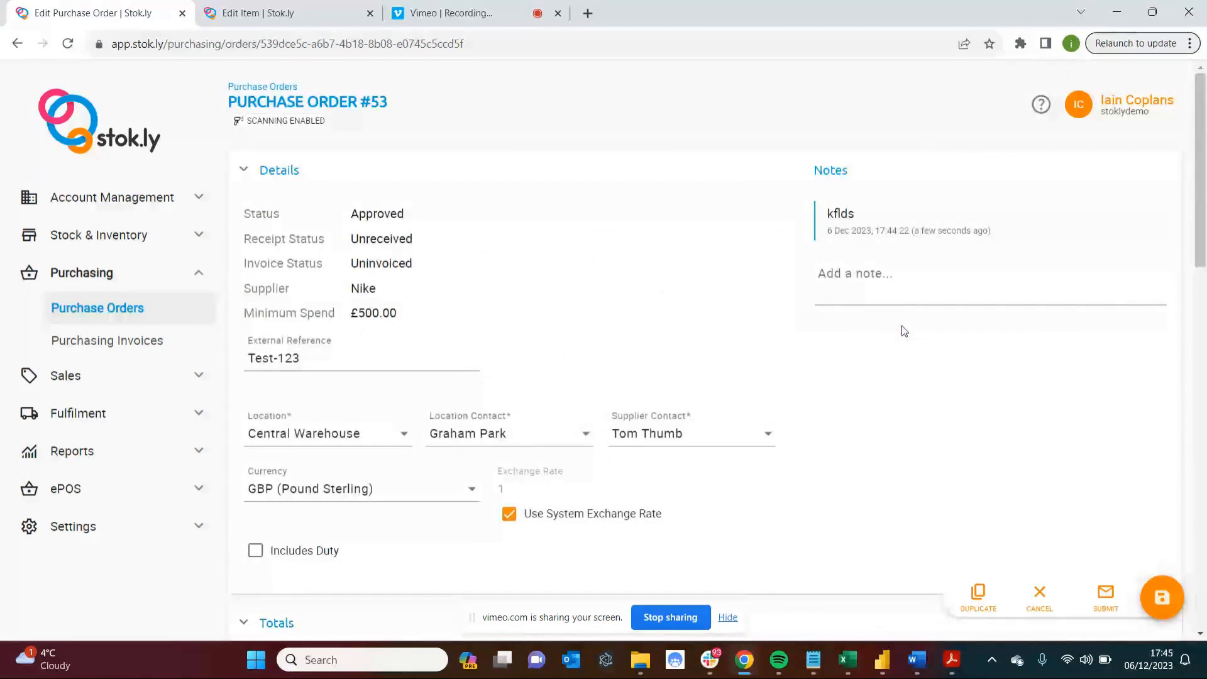
# Submit the approved purchase order without emailing a receipt and return to the list of purchase orders.
pyautogui.click(88, 199)
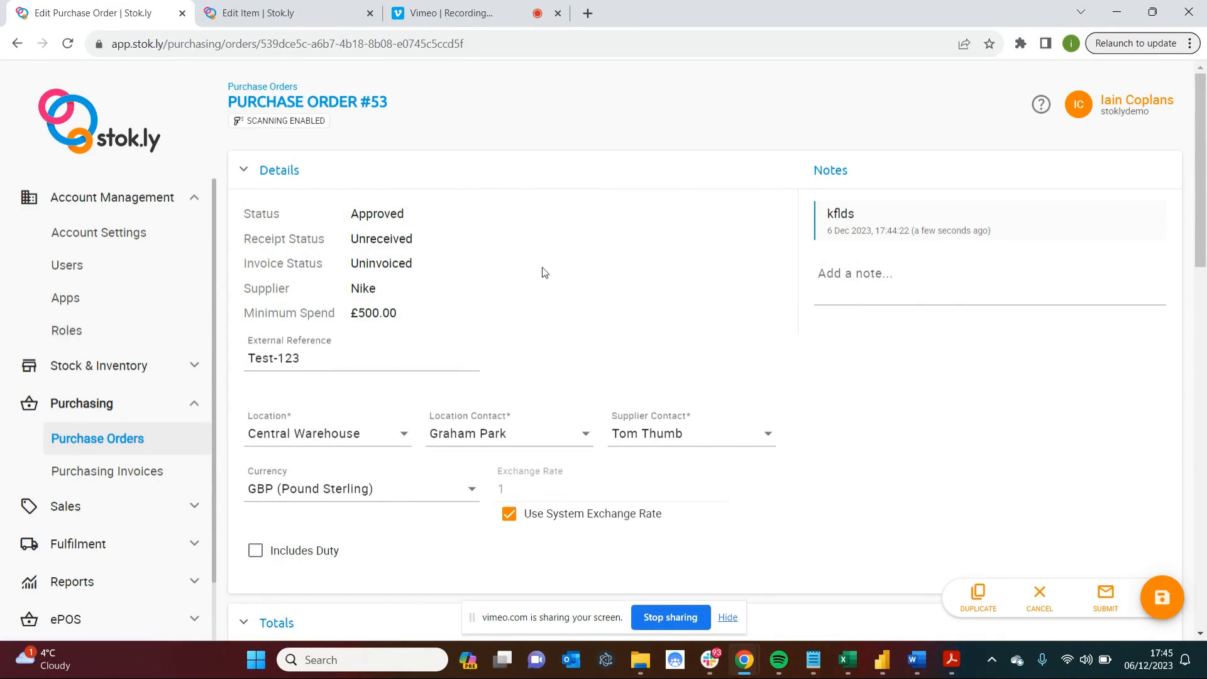
pyautogui.click(1110, 601)
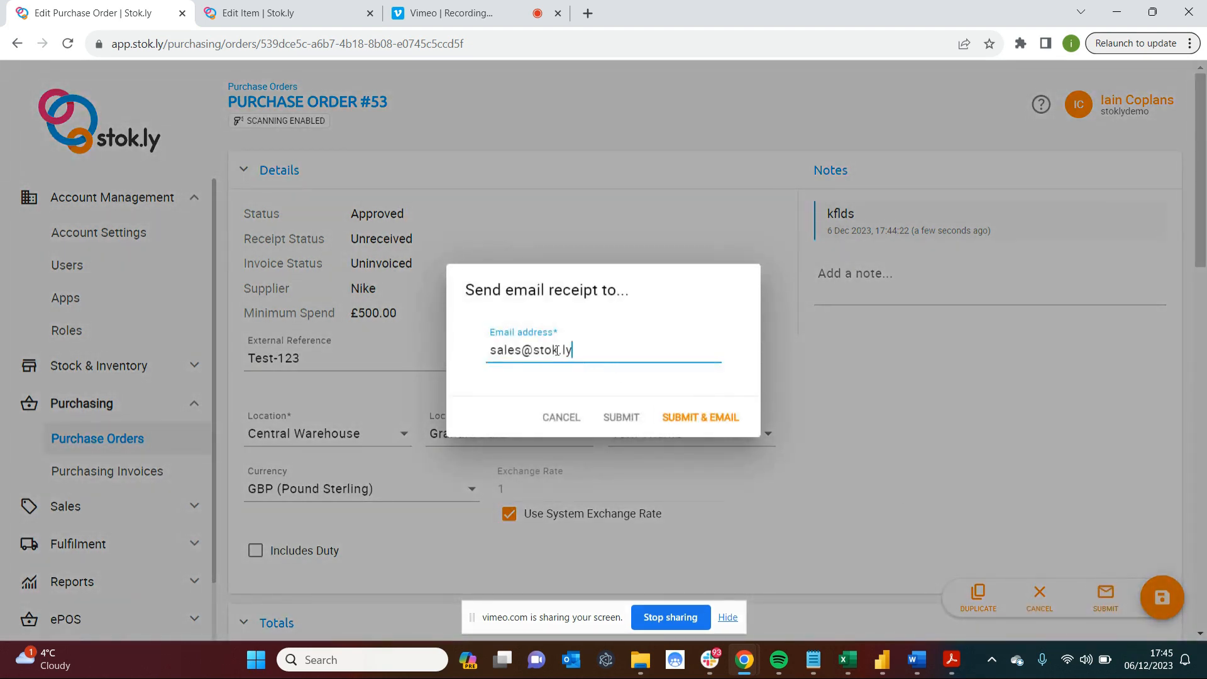
pyautogui.click(622, 418)
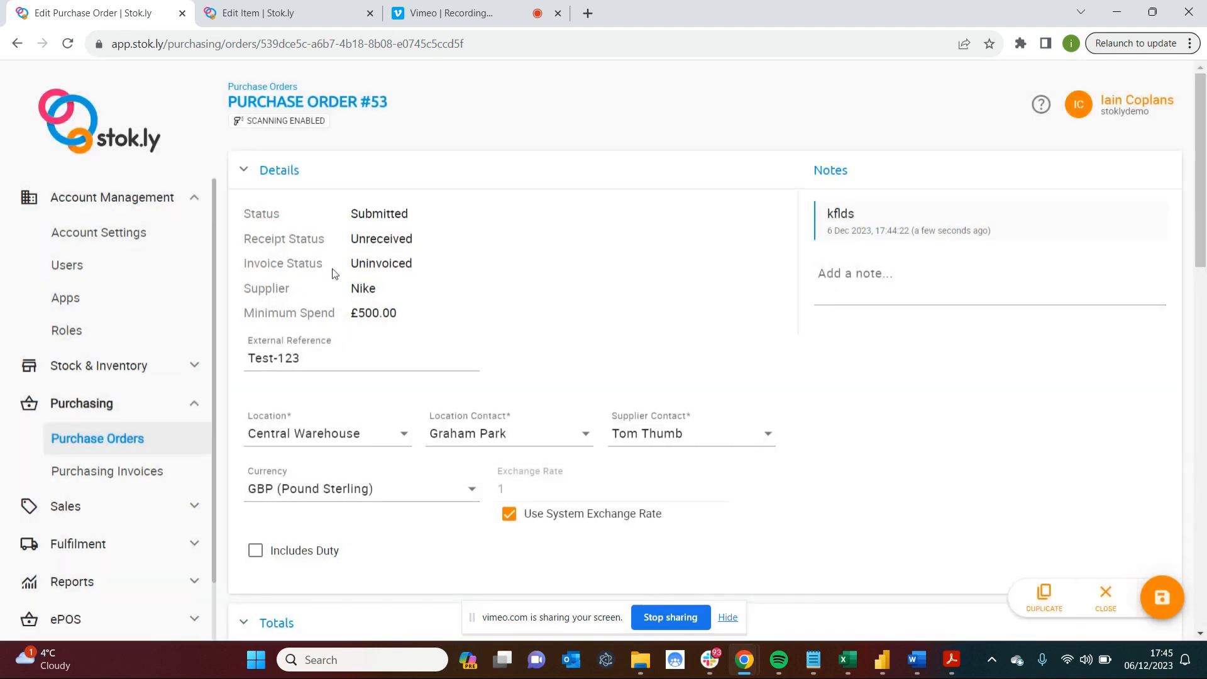
pyautogui.click(117, 439)
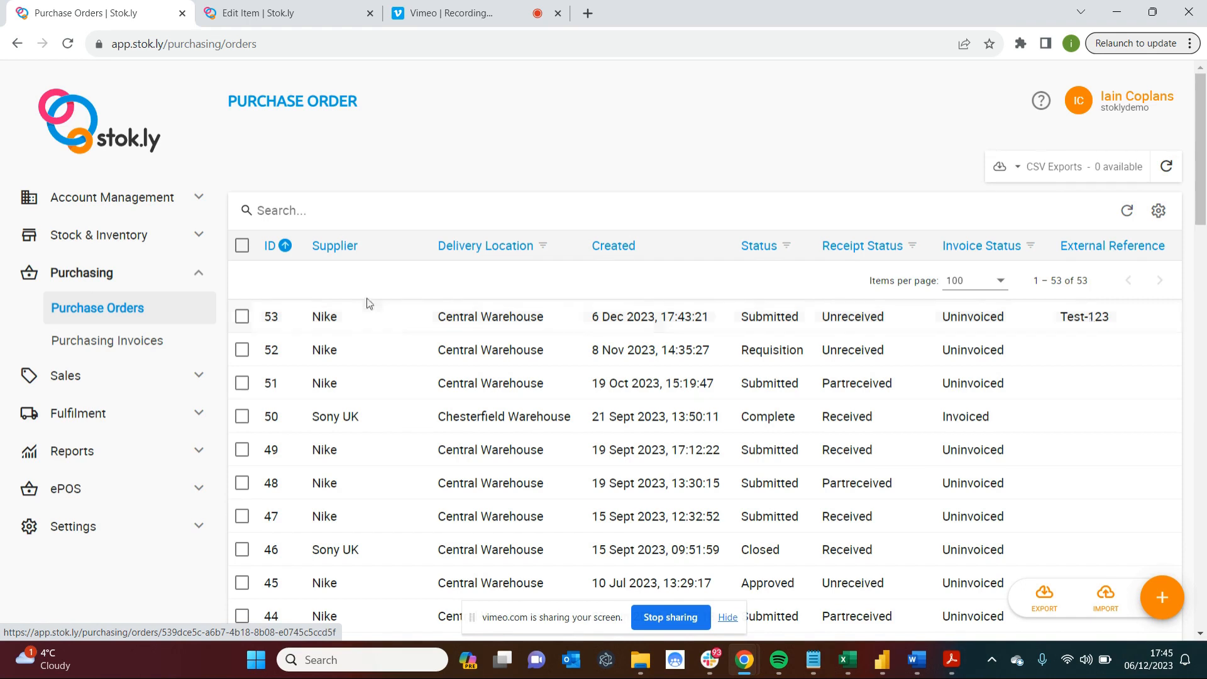
# Start a new goods receipt and choose its receiving location.
pyautogui.click(134, 236)
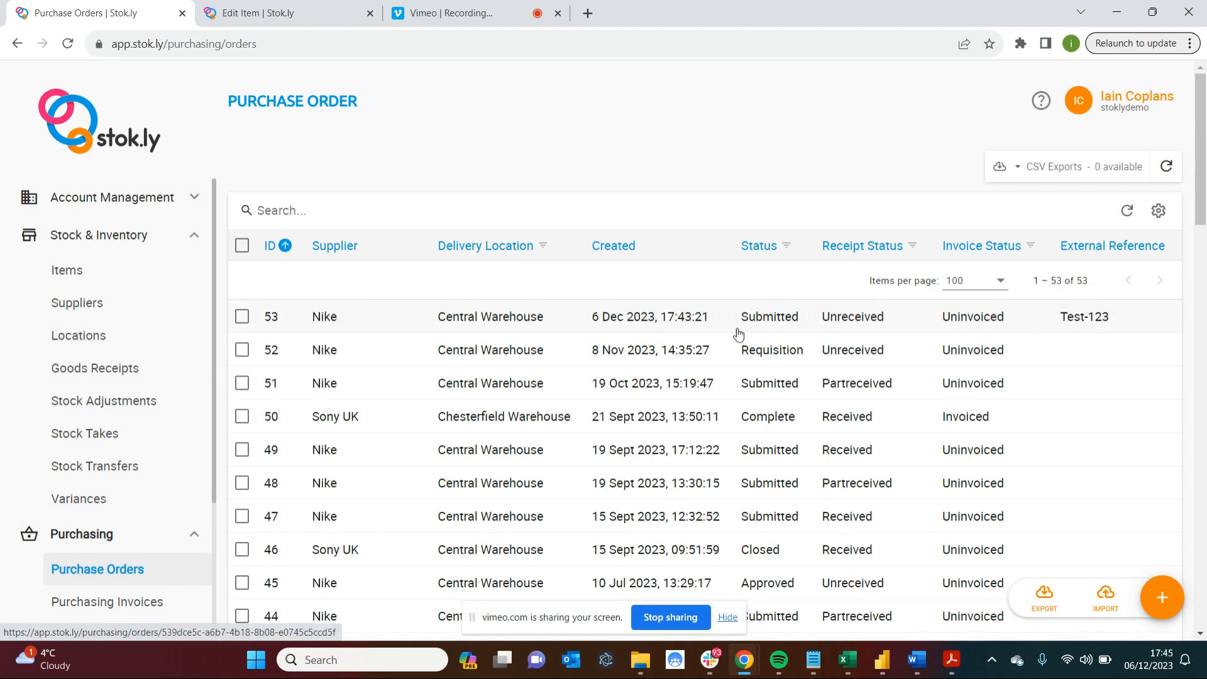
pyautogui.click(95, 369)
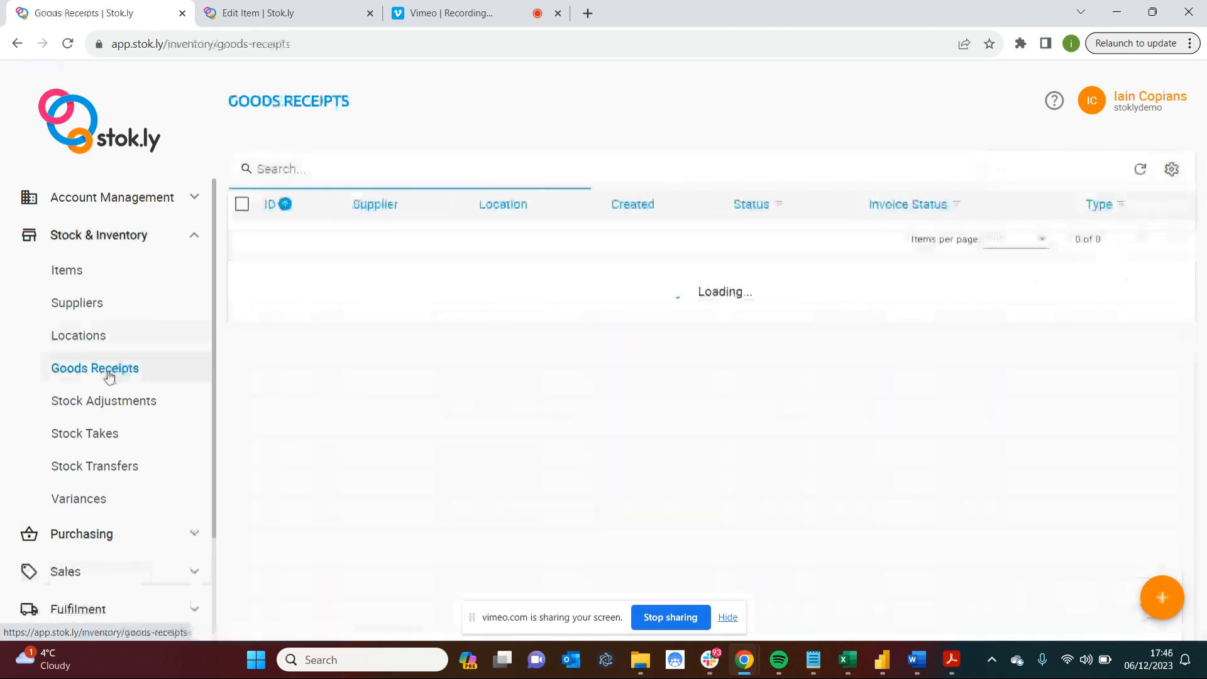
pyautogui.click(1154, 602)
pyautogui.click(322, 336)
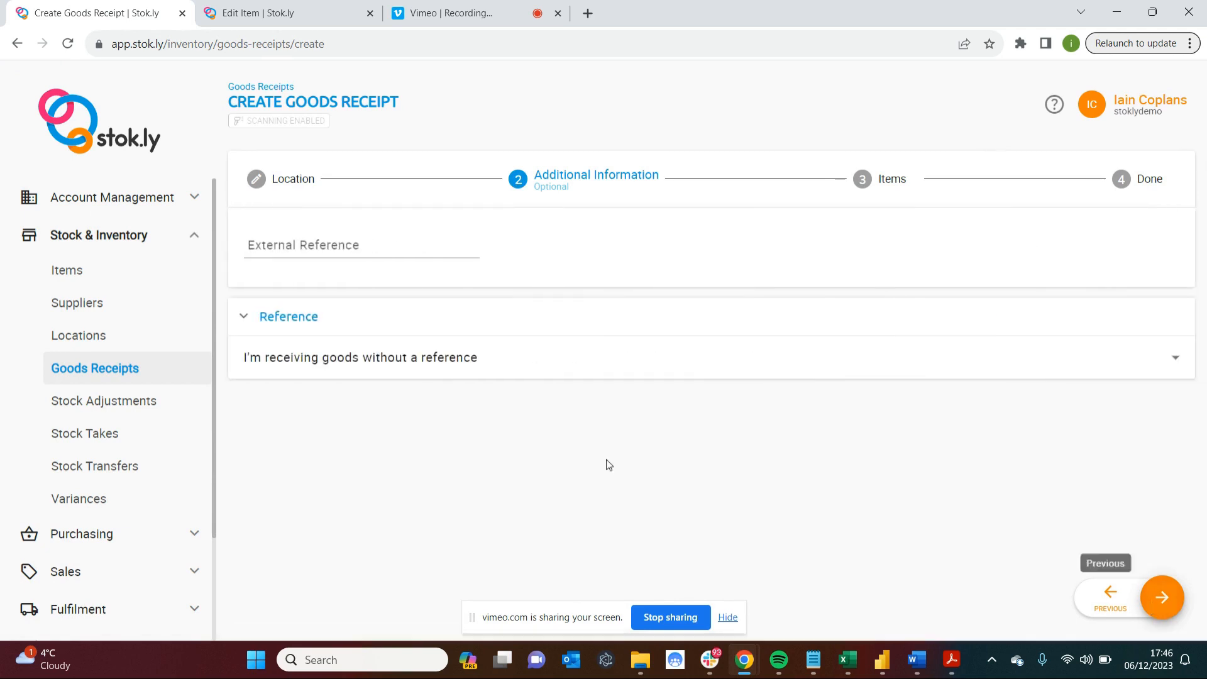
# Set the goods receipt's reference to receiving a purchase order and search the available orders for "test".
pyautogui.click(384, 359)
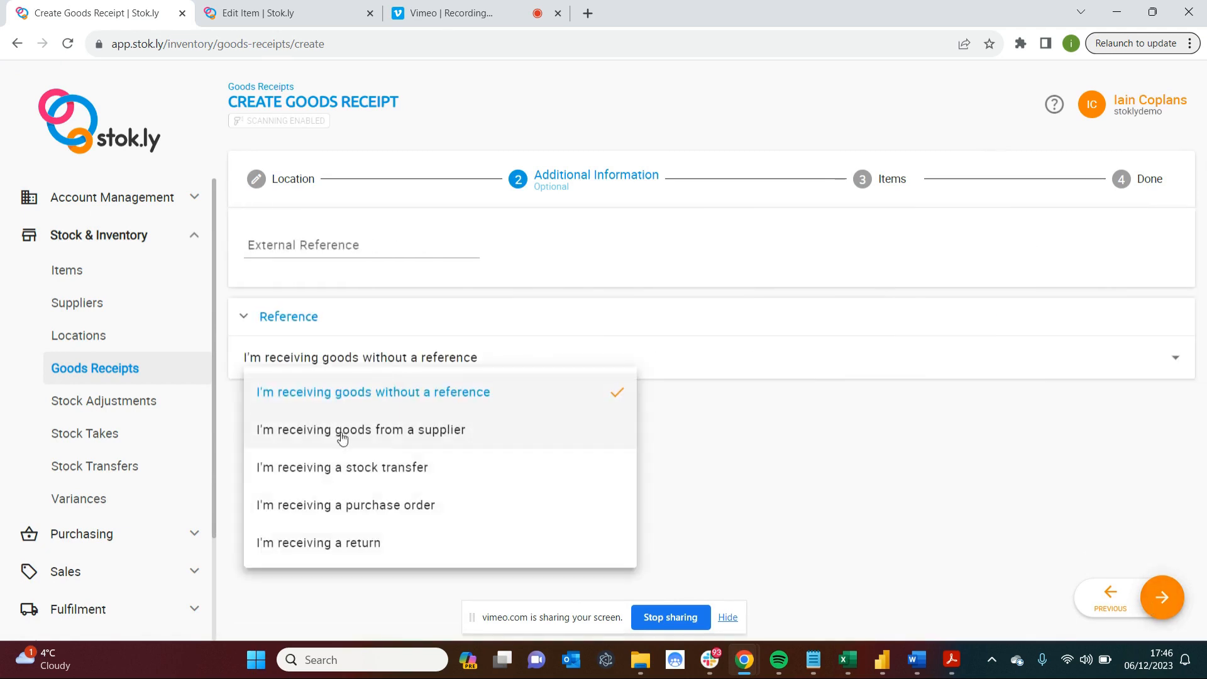
pyautogui.click(364, 506)
pyautogui.scroll(-8, 364, 509)
pyautogui.scroll(-5, 364, 510)
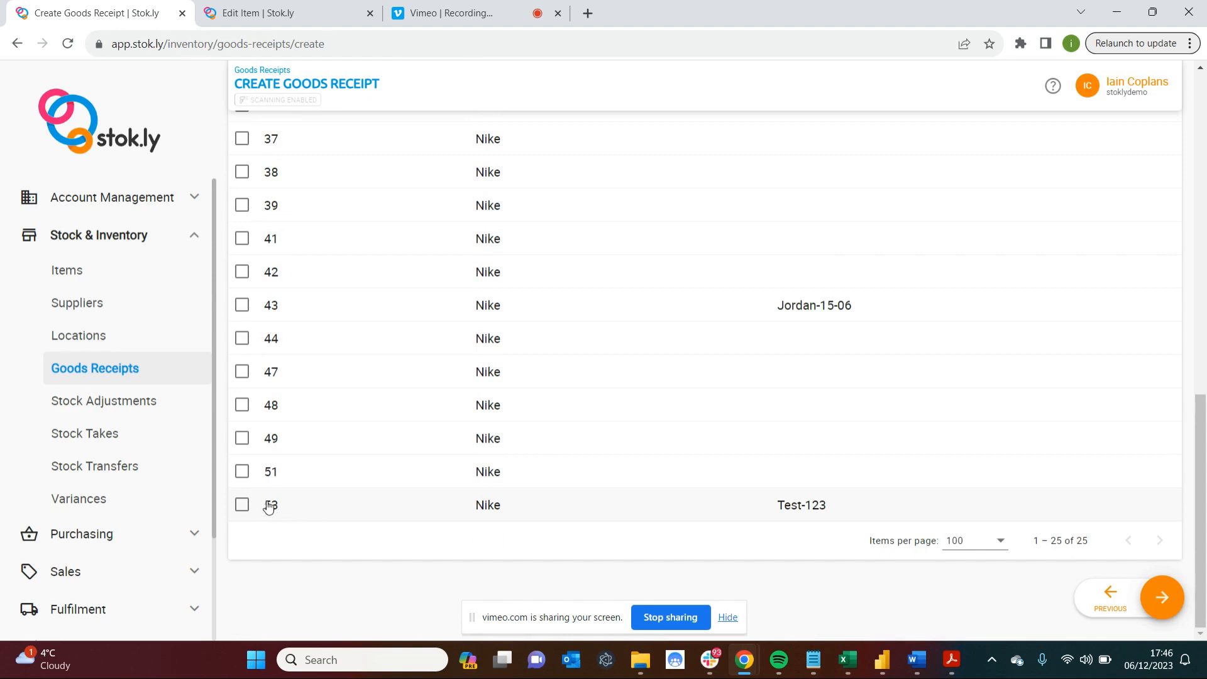
pyautogui.scroll(5, 466, 281)
pyautogui.scroll(7, 466, 280)
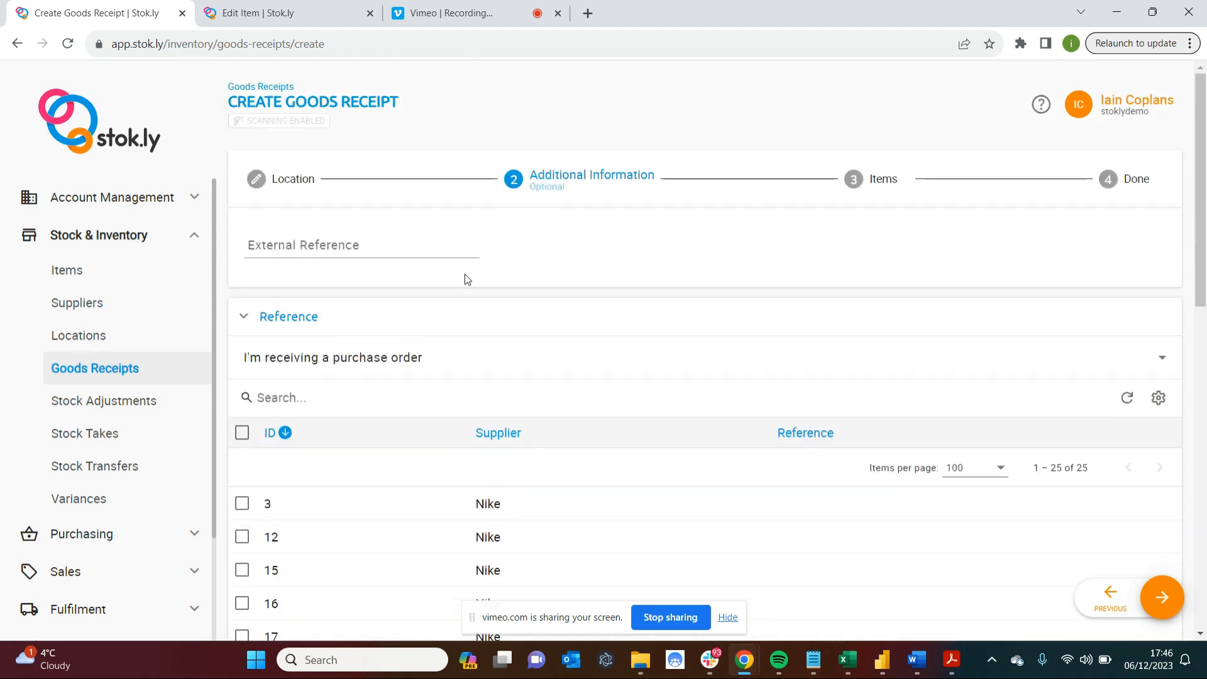
pyautogui.click(339, 392)
pyautogui.write('test')
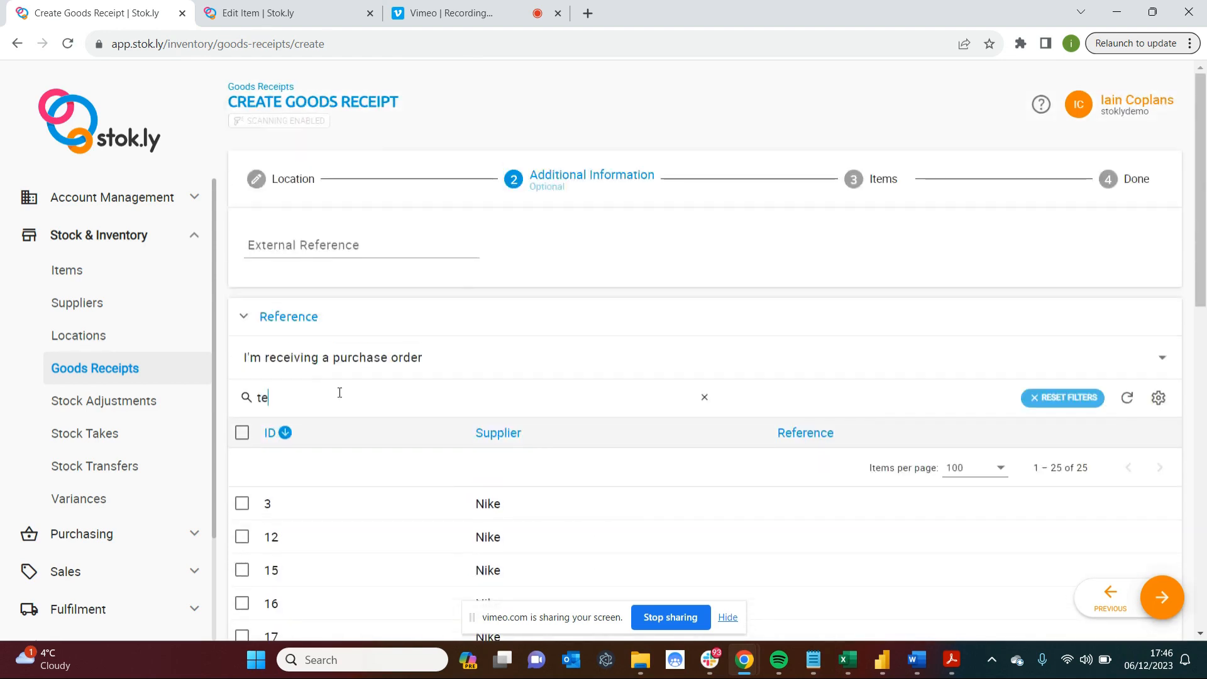